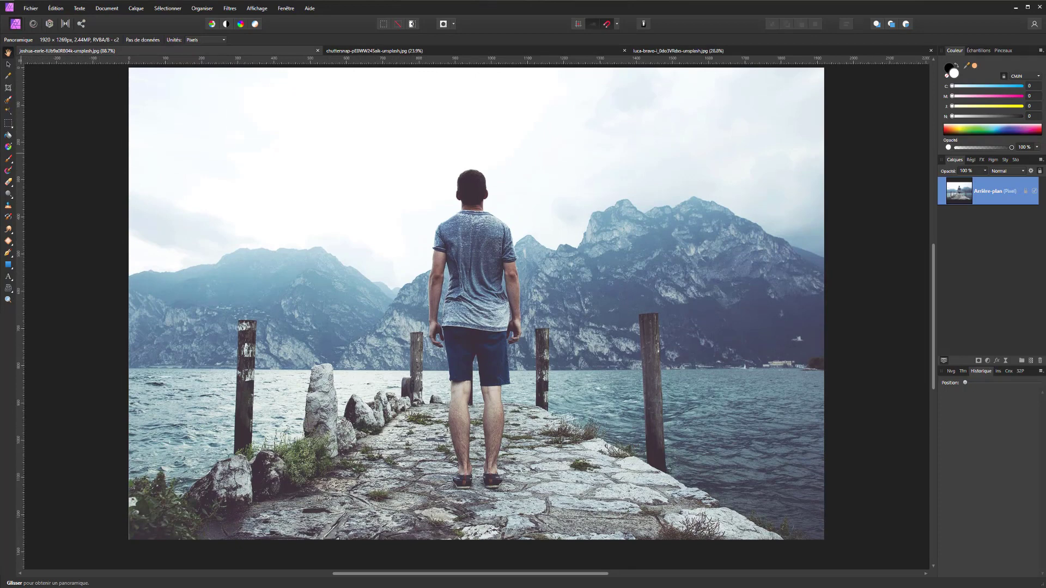
Select the stone pier in the foreground with the Selection Brush, using a brush about 48 px wide for its edge beside the water.
left_click(8, 102)
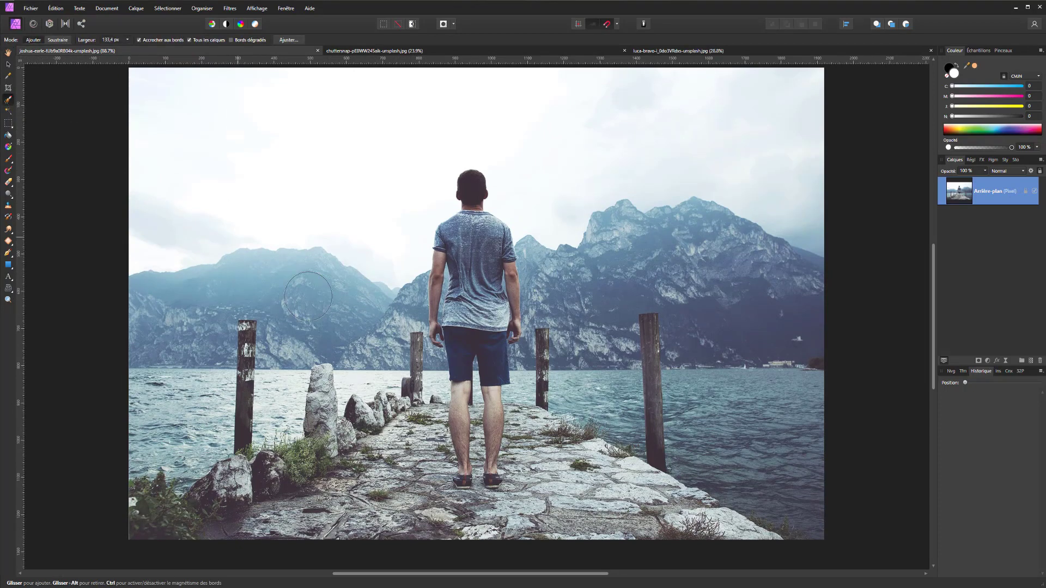
left_click_drag(302, 509, 372, 506)
mouse_move(708, 537)
left_mouse_down()
mouse_move(697, 501)
mouse_move(620, 487)
left_mouse_up()
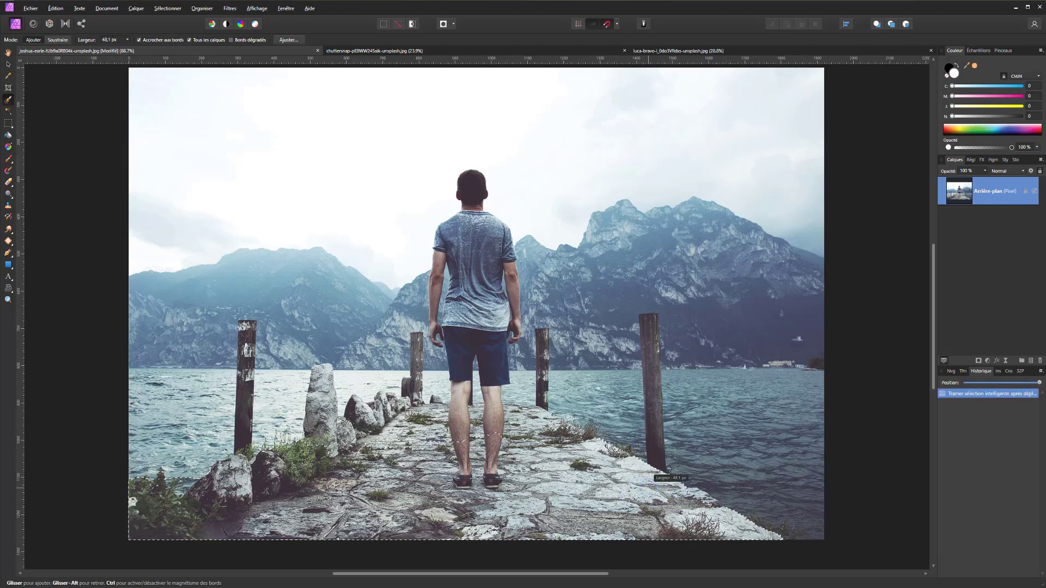
left_click_drag(700, 501, 667, 478)
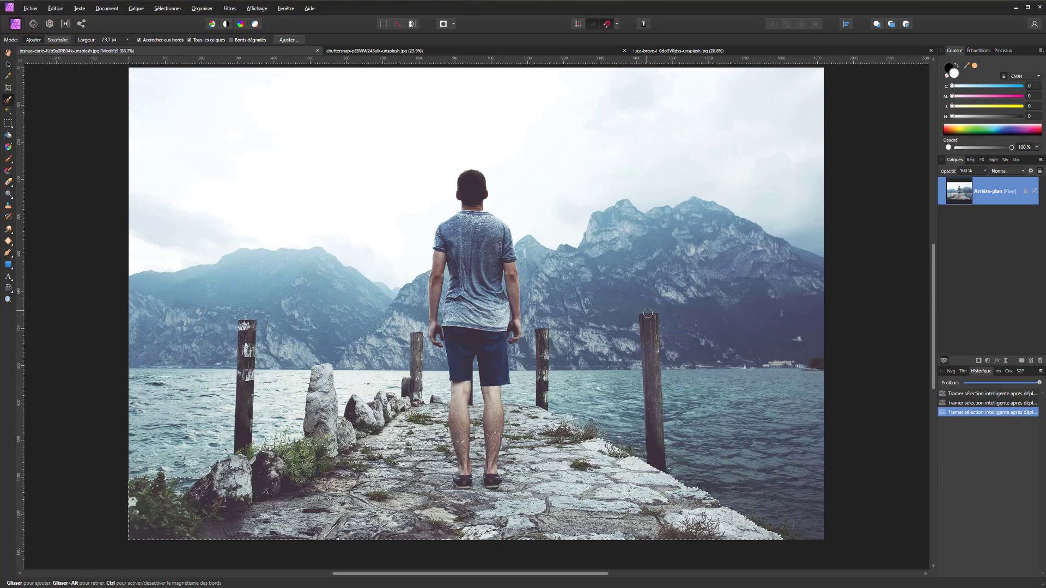
Add the tall wooden post beside the pier and the nearby plants to the selection with a 23.7 px brush.
left_click_drag(655, 455, 664, 460)
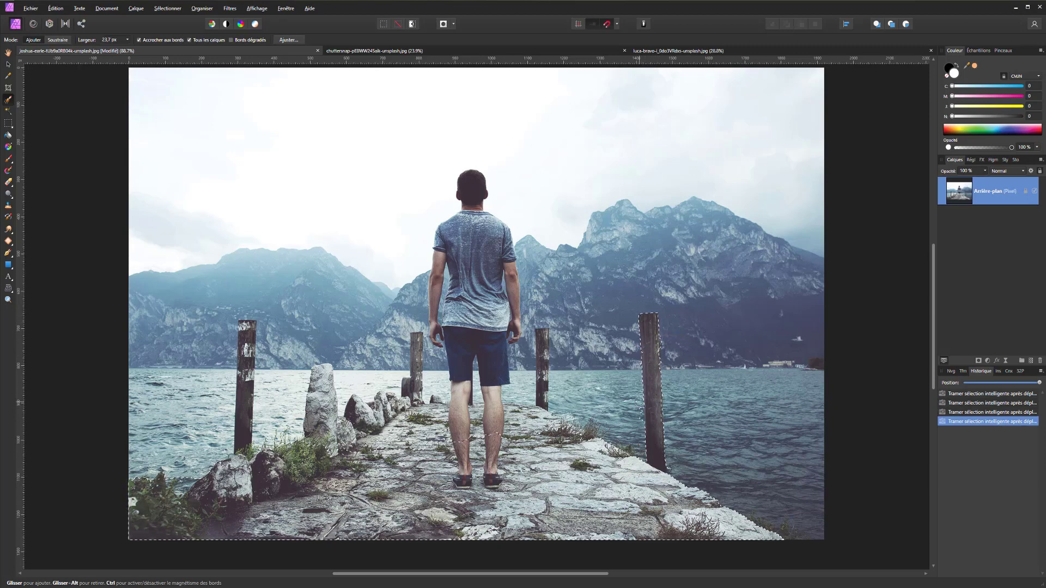
mouse_move(640, 416)
left_mouse_down()
mouse_move(671, 421)
mouse_move(671, 411)
left_mouse_up()
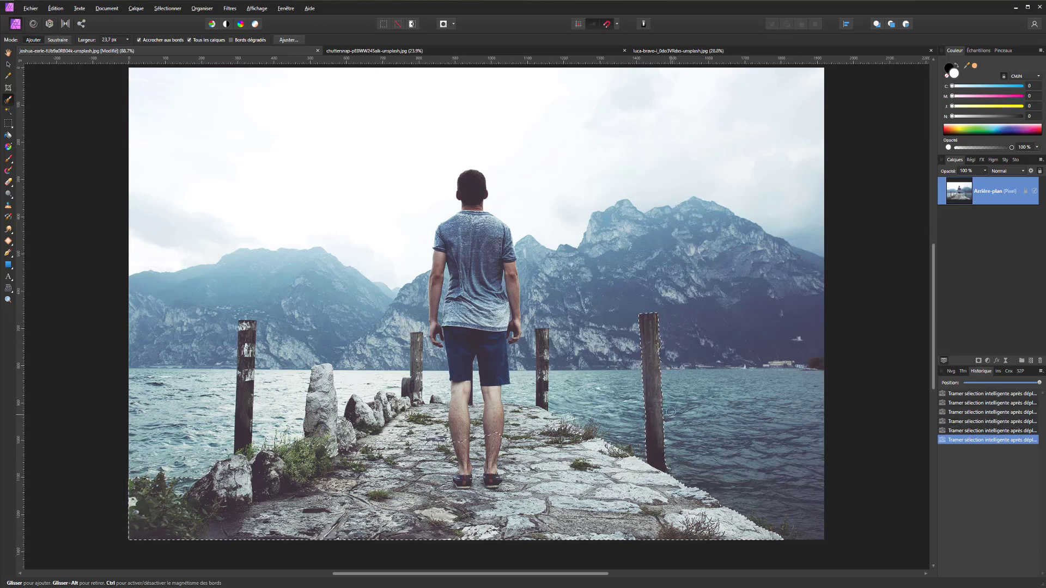
left_click_drag(665, 341, 661, 359)
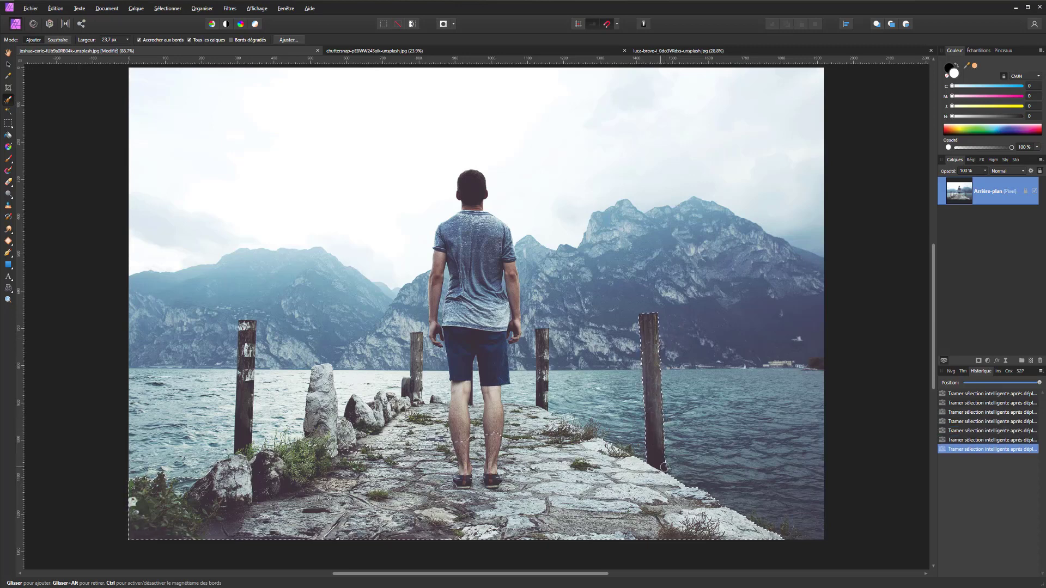
left_click_drag(589, 430, 593, 421)
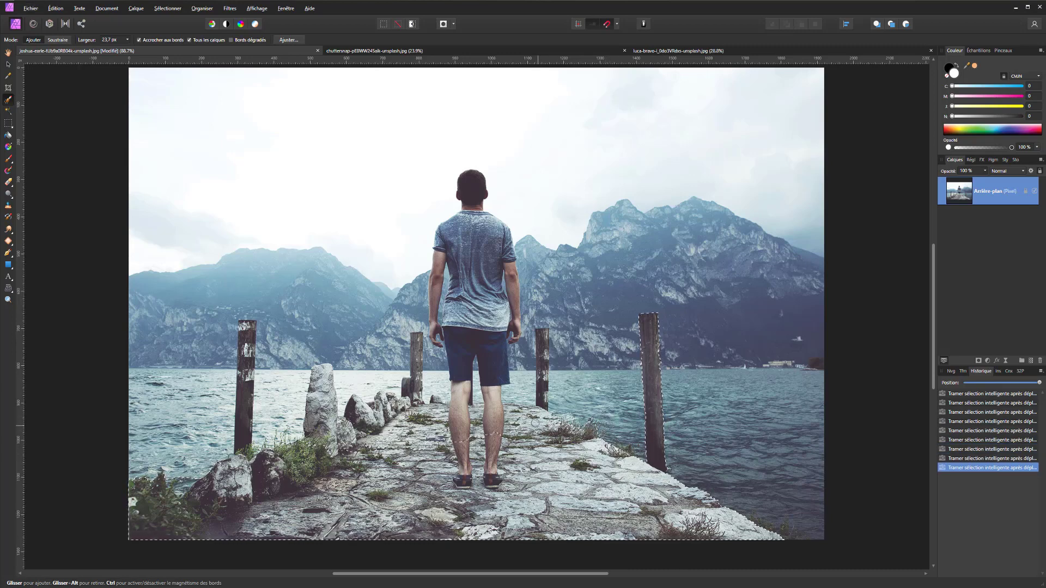
Extend the selection over the remaining wooden posts, the rocks along the pier and the standing man.
left_click(531, 355)
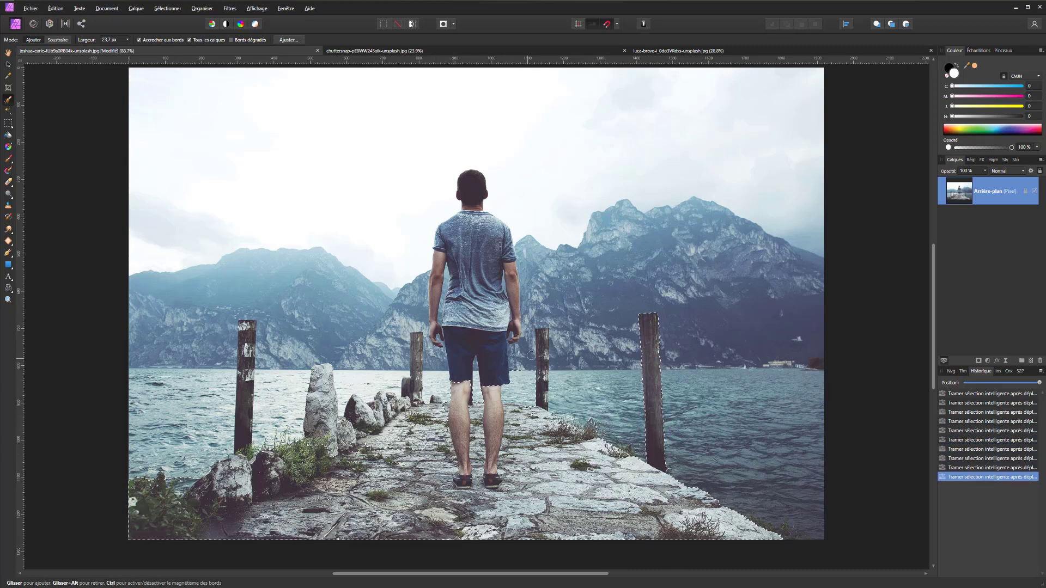
mouse_move(522, 383)
left_mouse_down()
mouse_move(545, 335)
mouse_move(541, 401)
mouse_move(556, 381)
mouse_move(555, 399)
mouse_move(560, 327)
mouse_move(558, 348)
mouse_move(557, 333)
mouse_move(473, 361)
left_mouse_up()
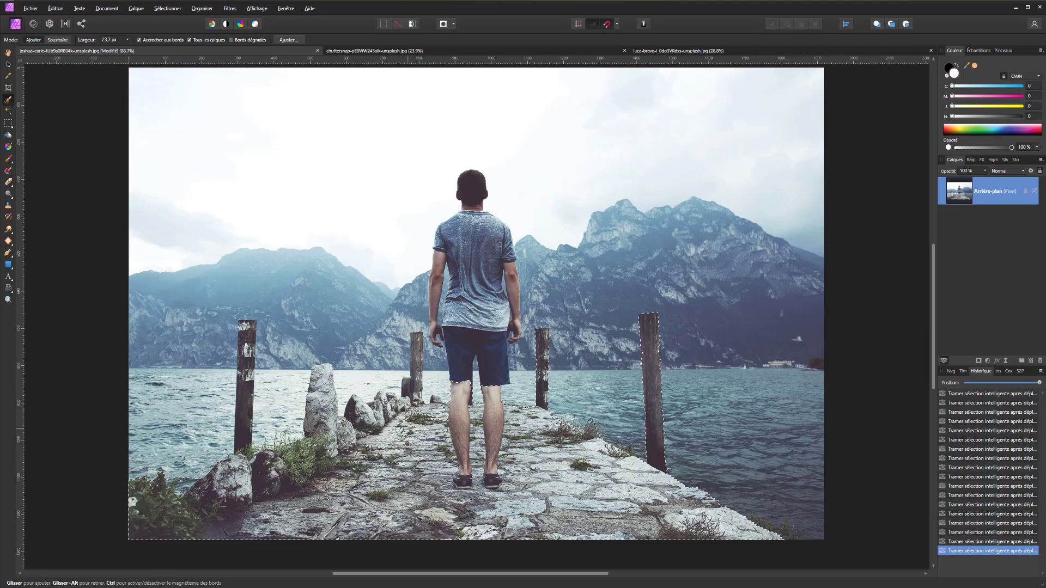
mouse_move(324, 427)
left_mouse_down()
mouse_move(325, 381)
mouse_move(266, 384)
left_mouse_up()
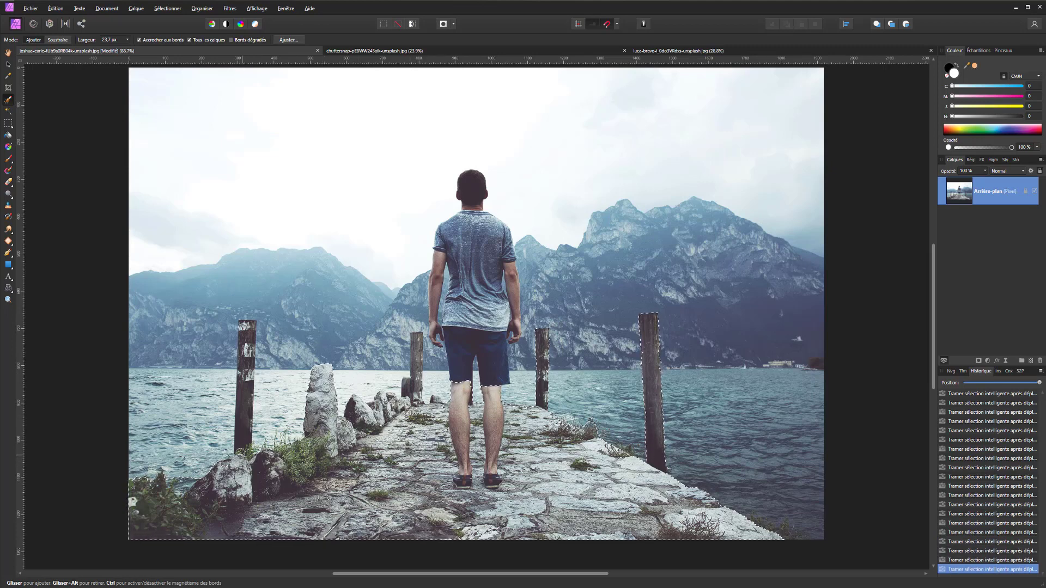
left_click_drag(240, 452, 241, 347)
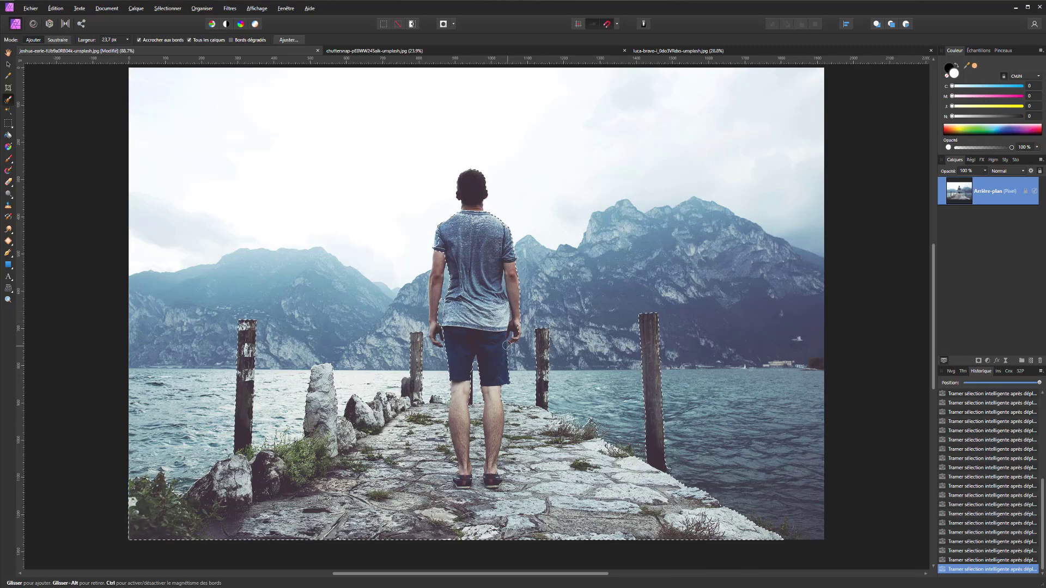
left_click_drag(509, 342, 504, 345)
Refine the selection in the gap between the man's right arm and torso with a 3.5 px brush.
scroll(507, 288, "up", 2)
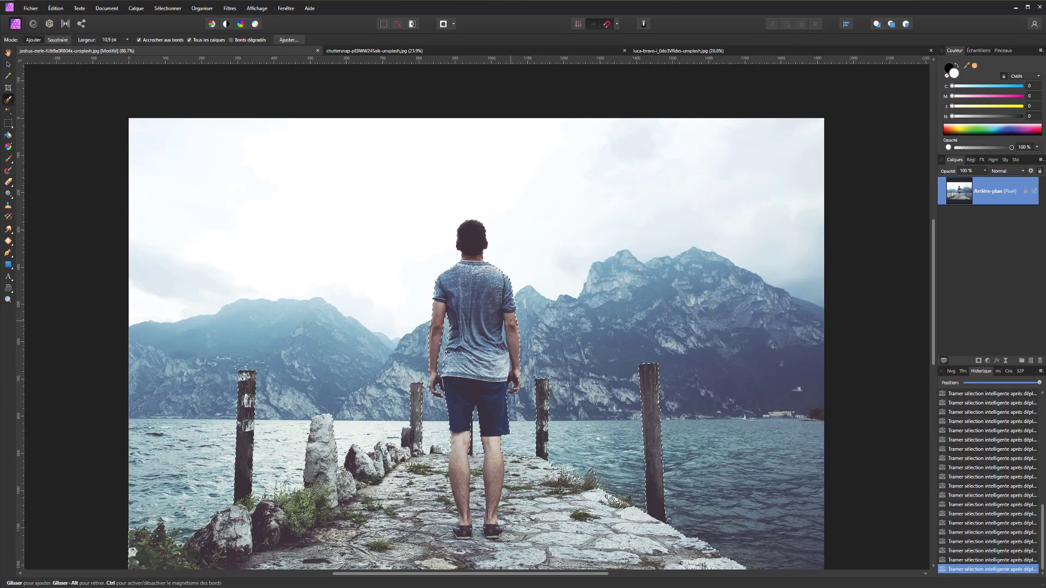
key("ctrl+plus")
key("ctrl+plus")
key("ctrl+plus")
key("bracketleft")
key("bracketleft")
key("bracketleft")
key("bracketleft")
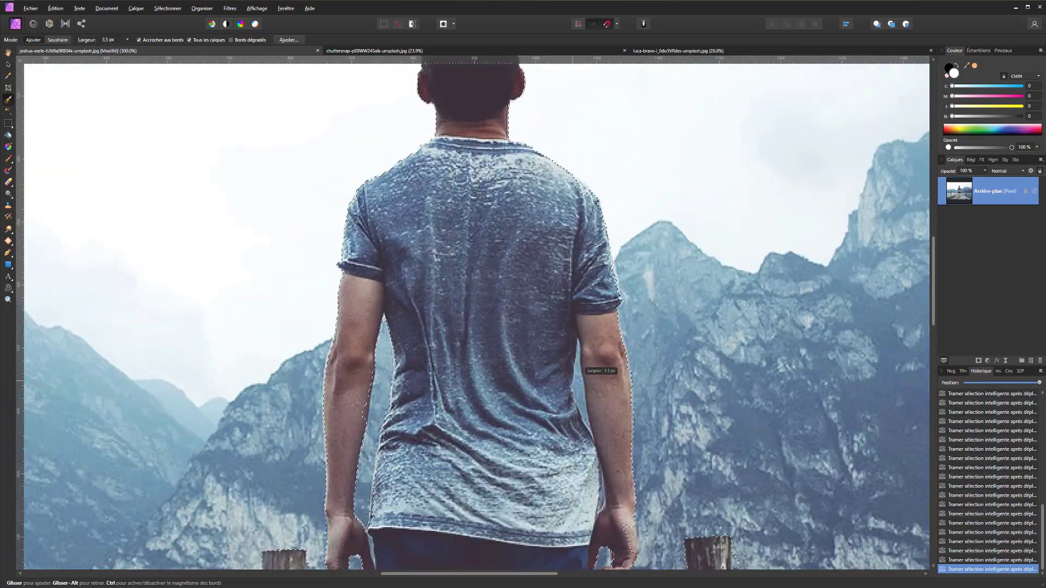
left_click_drag(578, 366, 578, 407)
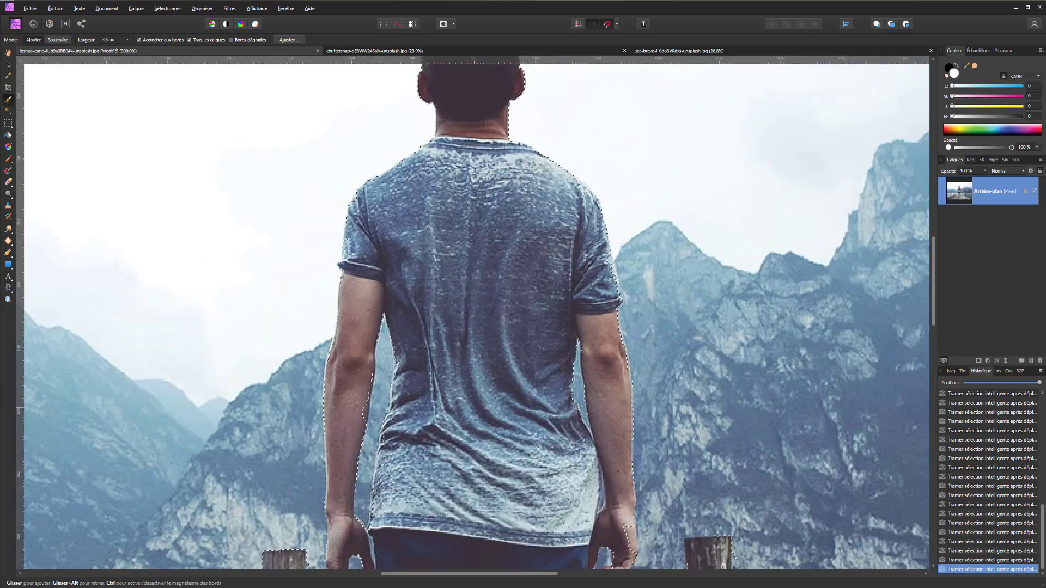
key("ctrl+minus")
key("ctrl+minus")
key("ctrl+minus")
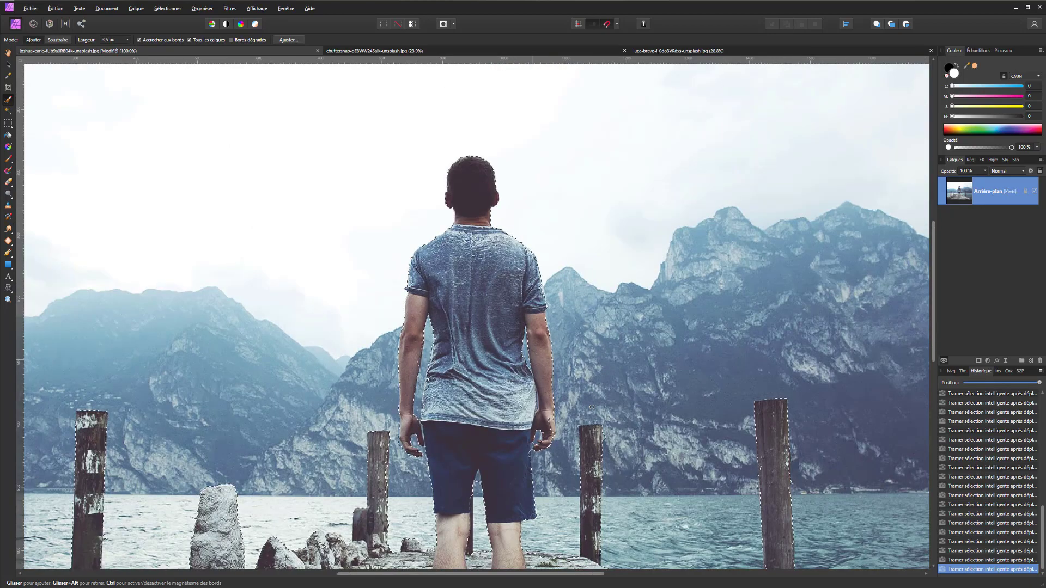
key("ctrl+minus")
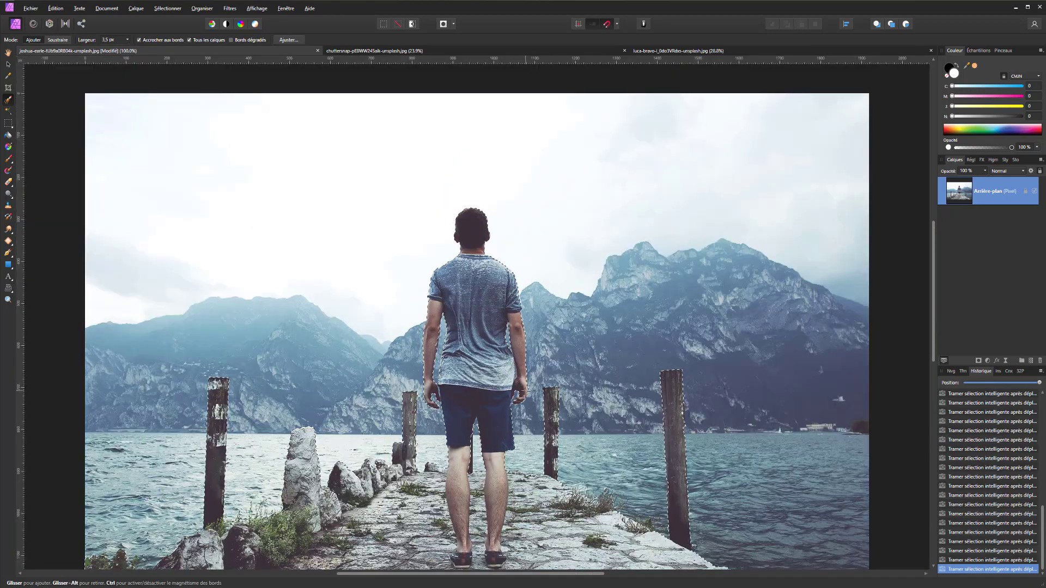
left_click(978, 360)
scroll(631, 372, "down", 3)
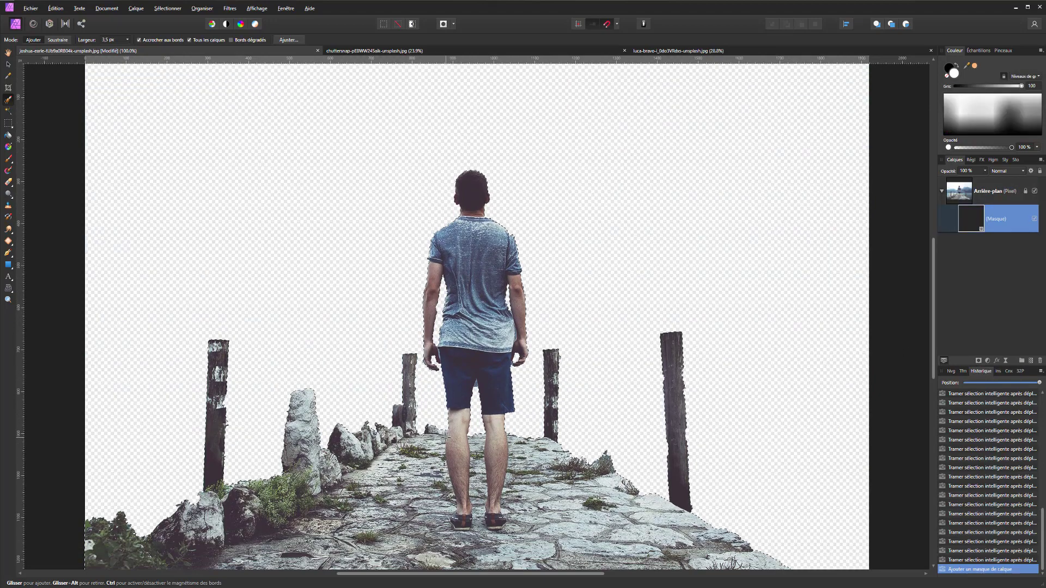
scroll(476, 316, "up", 2)
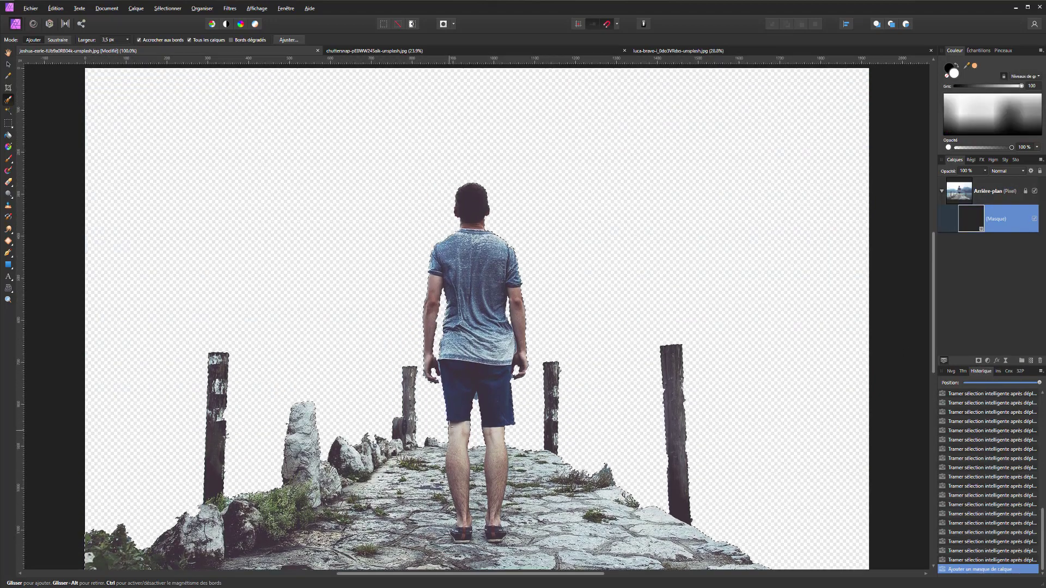
key("ctrl+z")
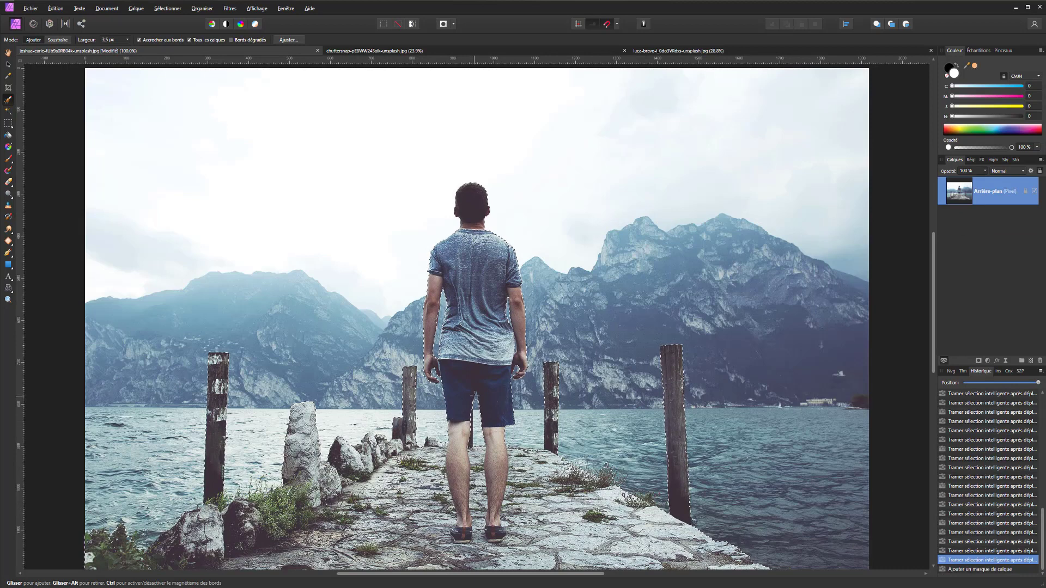
Refine the selection between the man's legs, and transfer the selected foreground into the sunset mountain image by cutting and pasting it.
left_click_drag(476, 414, 476, 402)
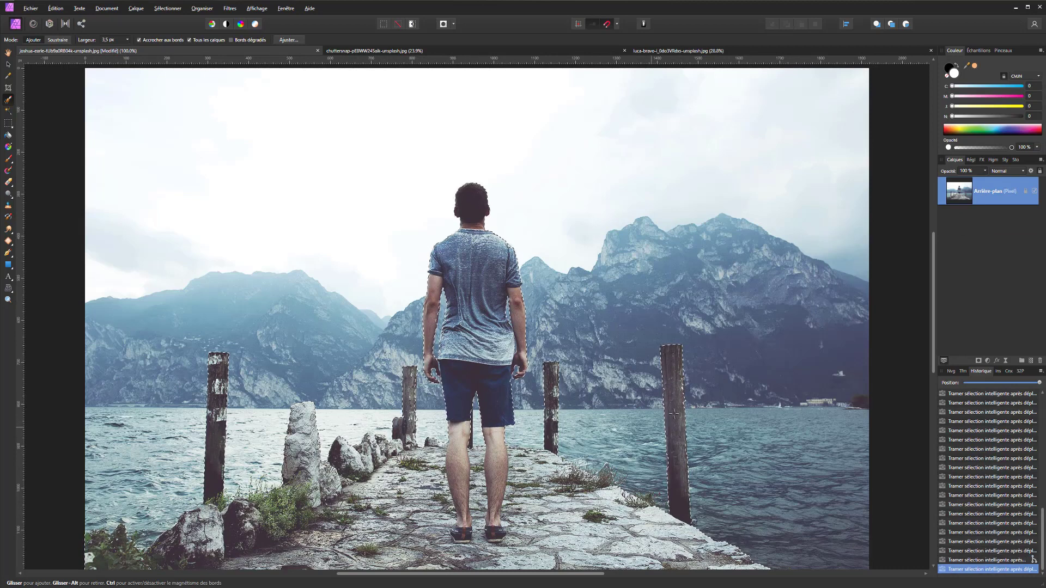
key("ctrl+x")
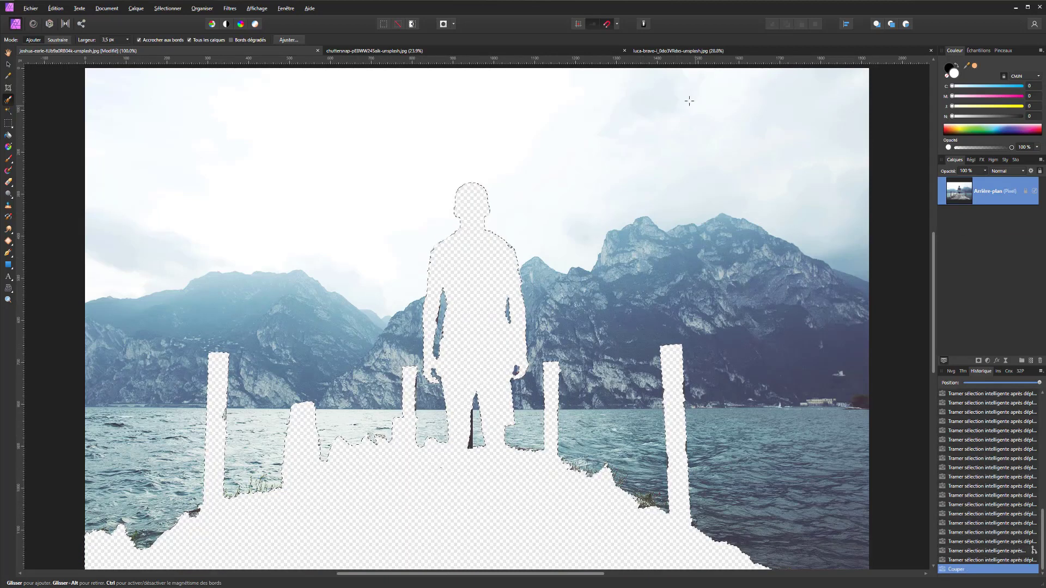
left_click(645, 51)
key("ctrl+v")
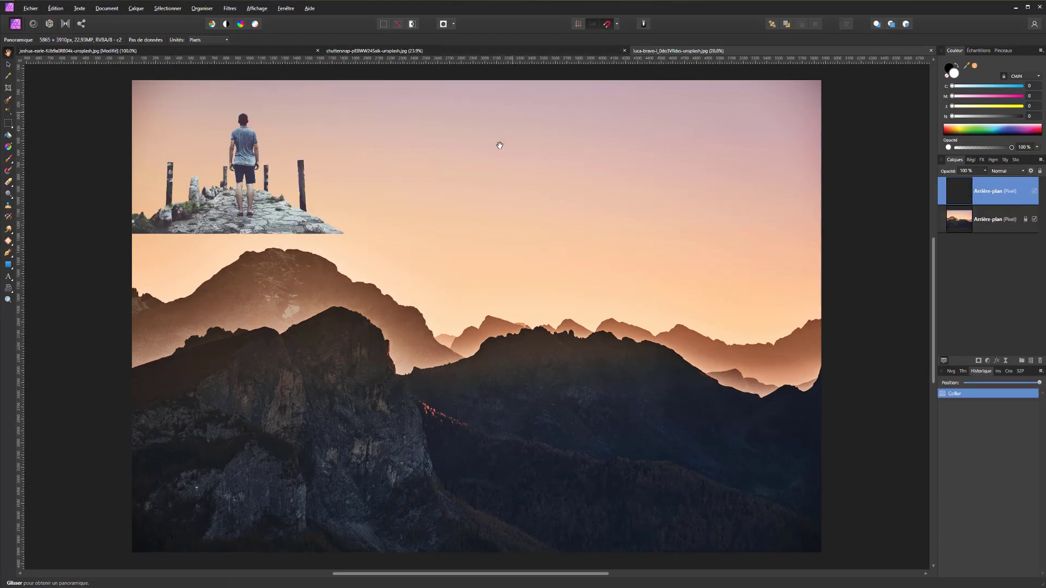
Enlarge the pasted man and pier and position them centrally along the lower edge of the sunset image.
scroll(485, 317, "down", 1)
scroll(485, 317, "down", 1)
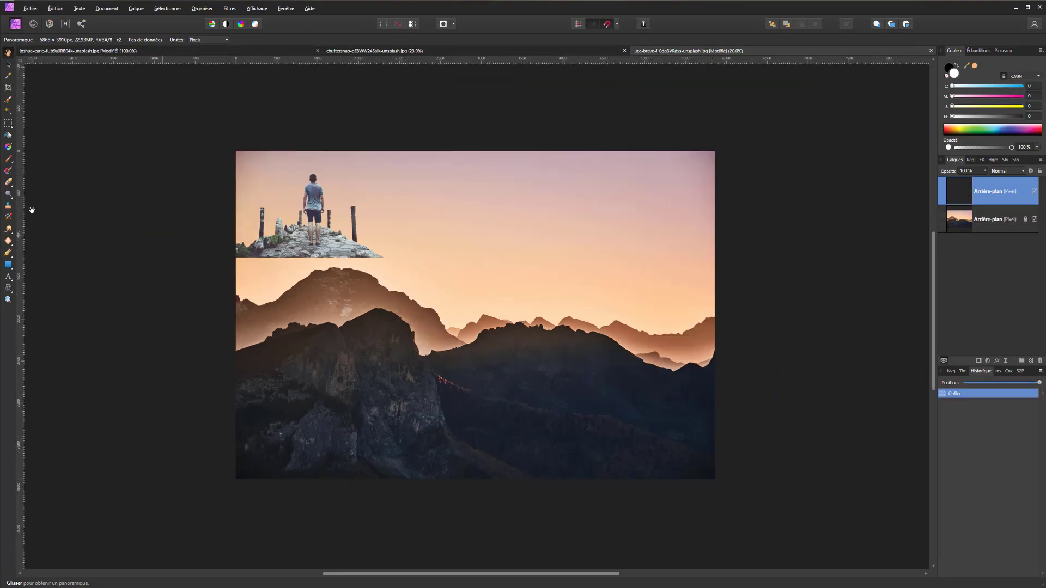
left_click(9, 64)
left_click_drag(312, 239, 471, 461)
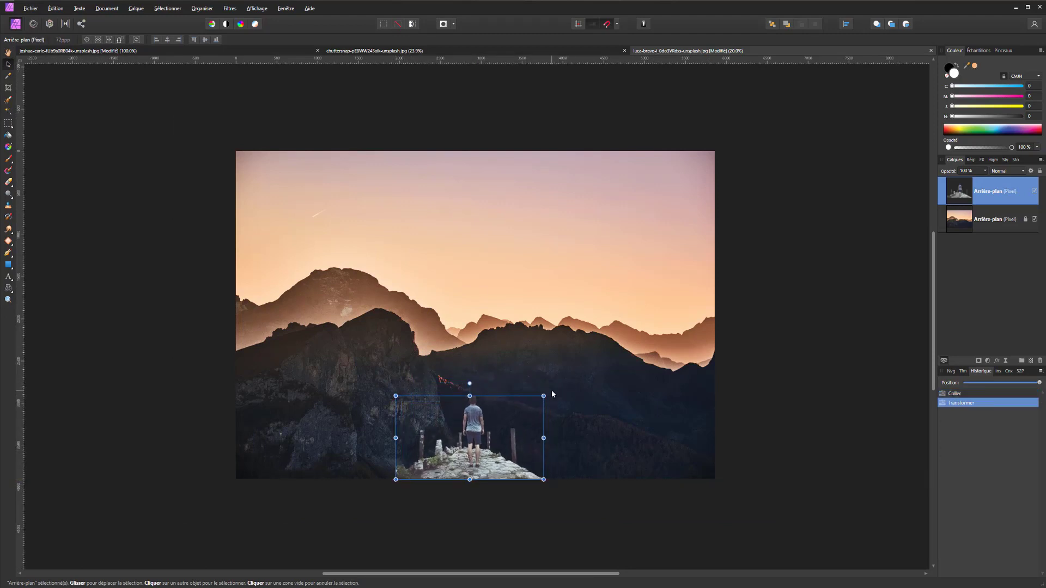
left_click_drag(543, 396, 638, 339)
left_click_drag(557, 439, 554, 401)
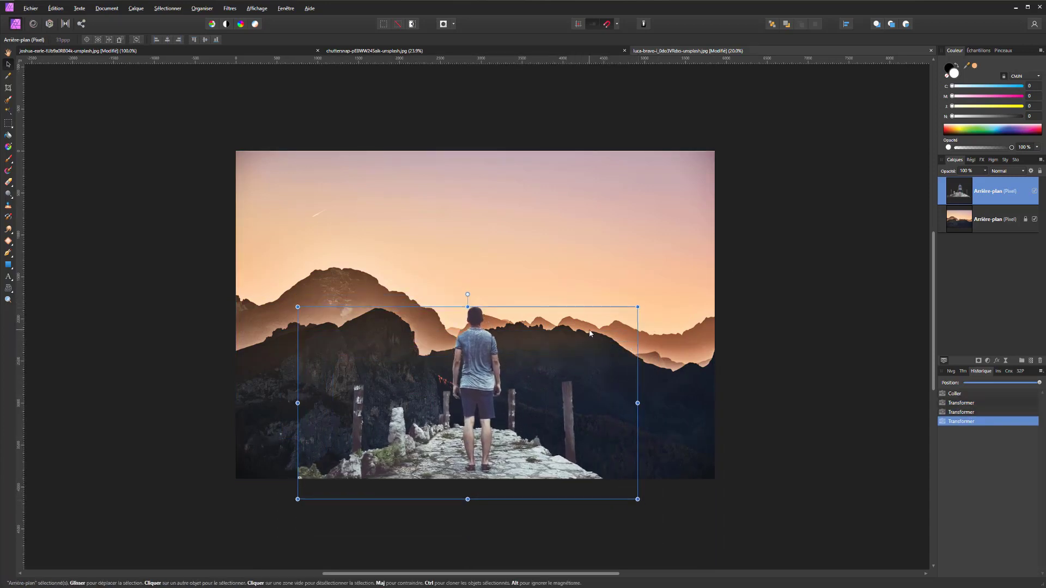
Switch to the moon photo and activate the Elliptical Marquee tool.
left_click(365, 51)
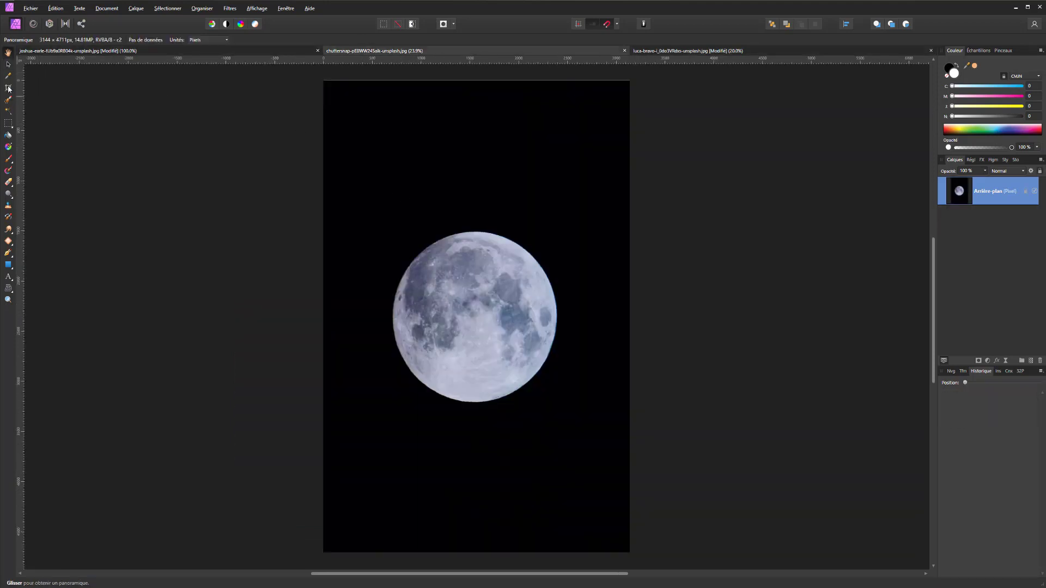
left_click(8, 123)
left_click(52, 134)
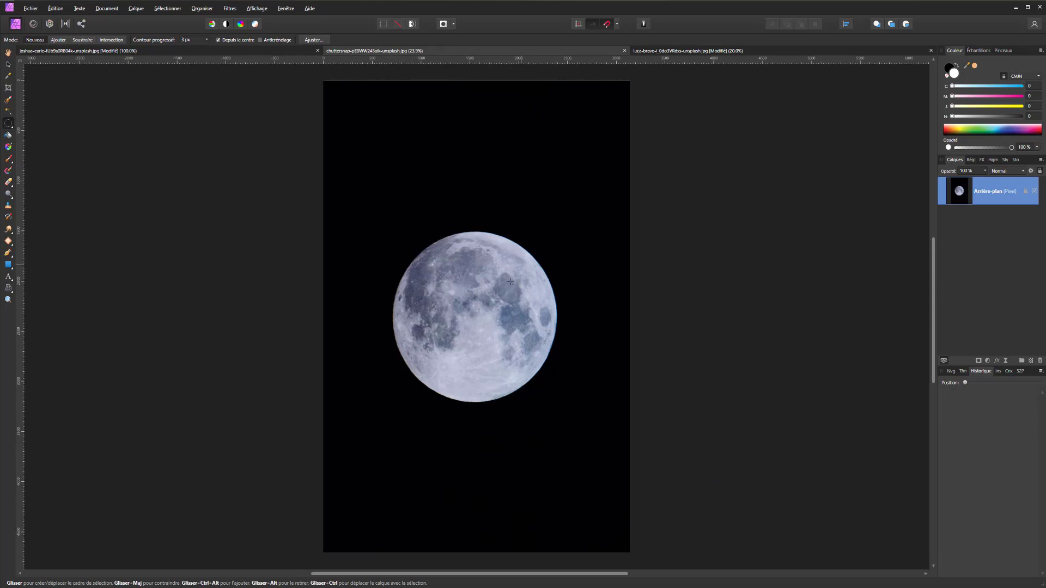
left_click(478, 322)
left_click_drag(483, 281, 479, 278)
left_click_drag(440, 247, 512, 319)
key("ctrl+d")
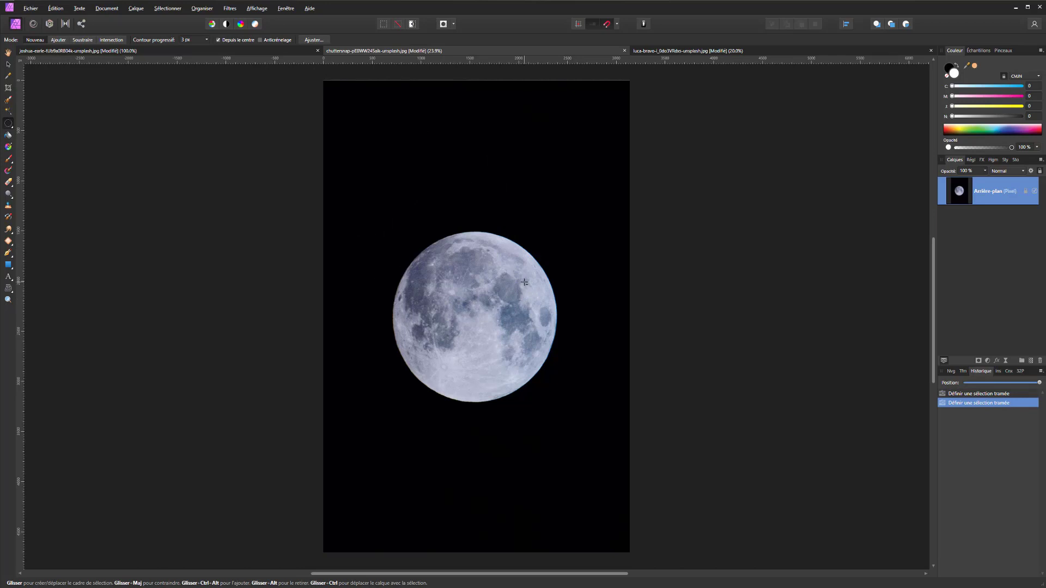
Draw an elliptical selection around the moon, align it with the moon's outline and shrink it by 35.6 px.
left_click_drag(439, 248, 527, 330)
left_click_drag(467, 275, 501, 344)
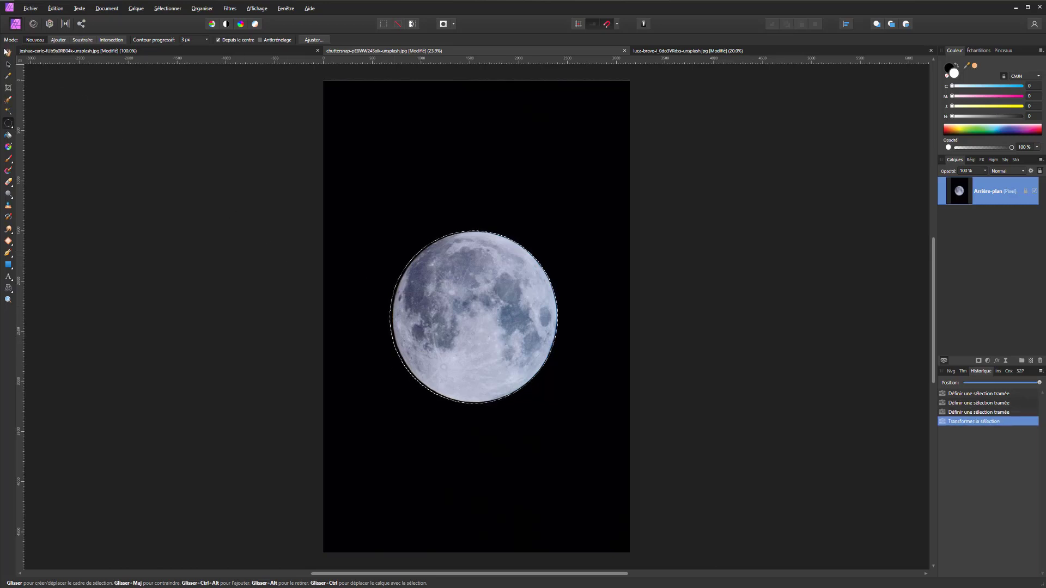
left_click(168, 8)
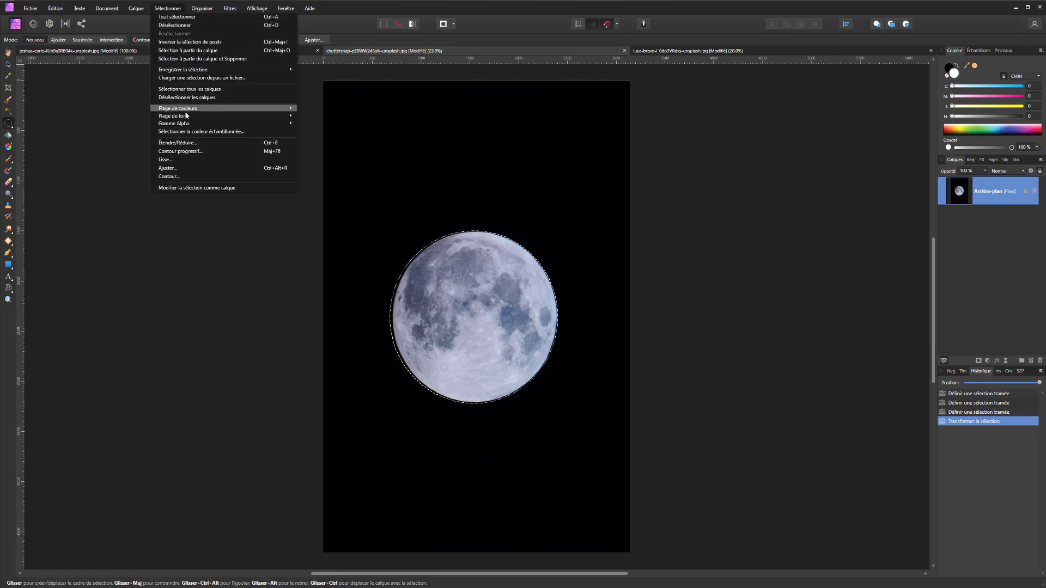
left_click(178, 143)
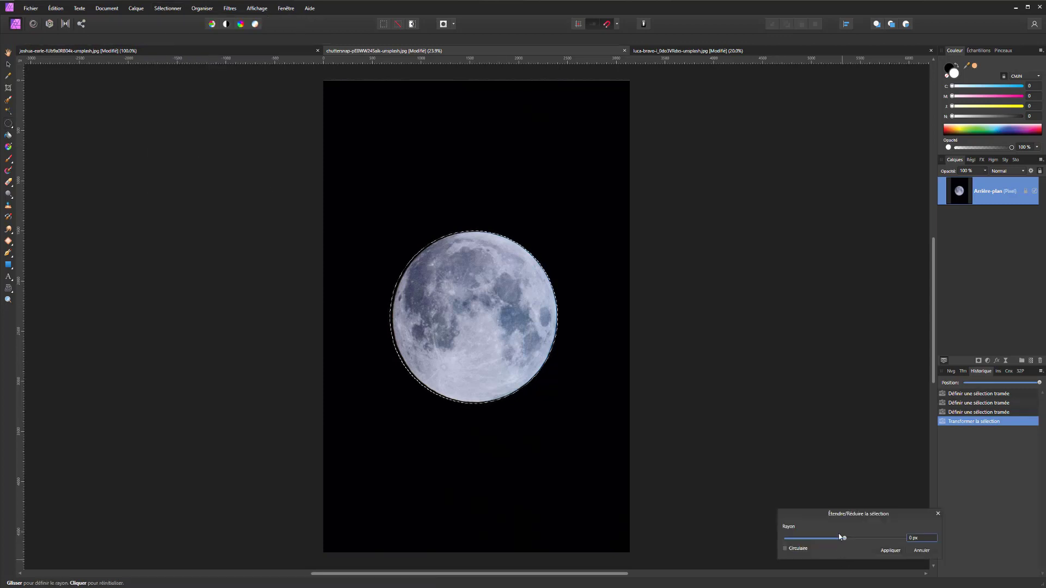
left_click_drag(845, 540, 842, 540)
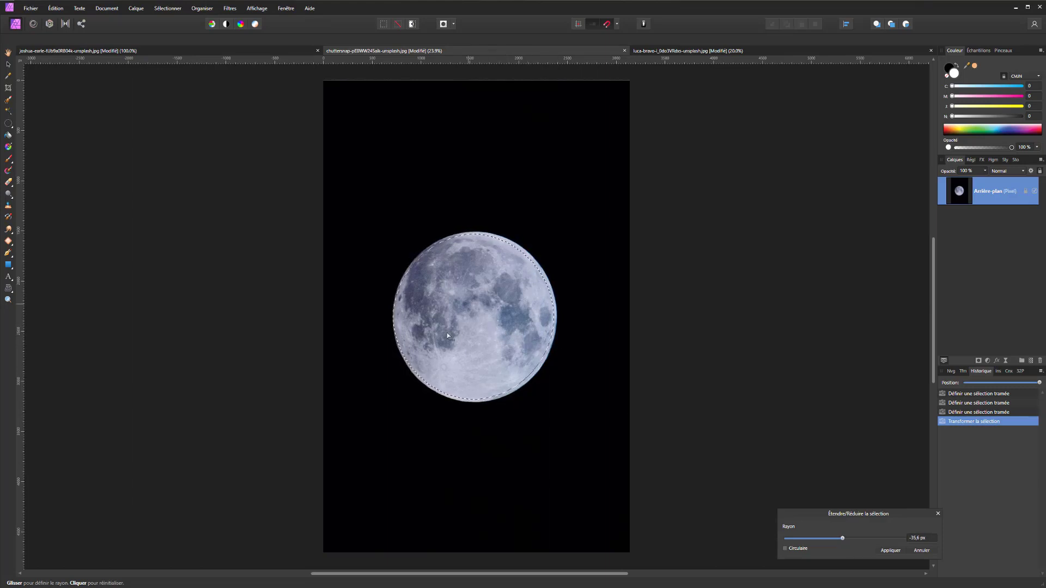
key("Return")
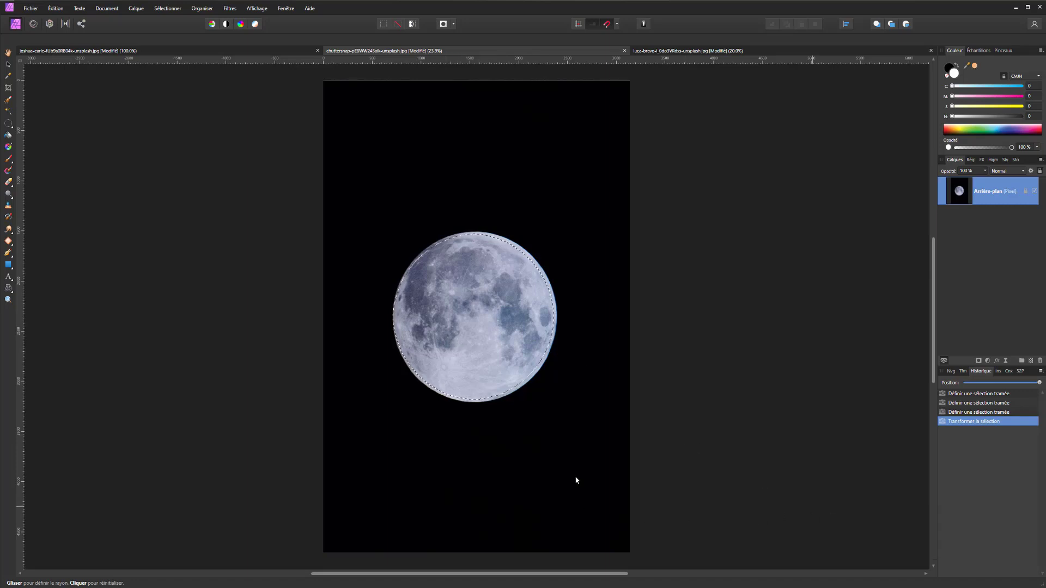
Cut the selected moon, paste it into the sunset mountain image and move it into the sky over the man's head.
key("ctrl+x")
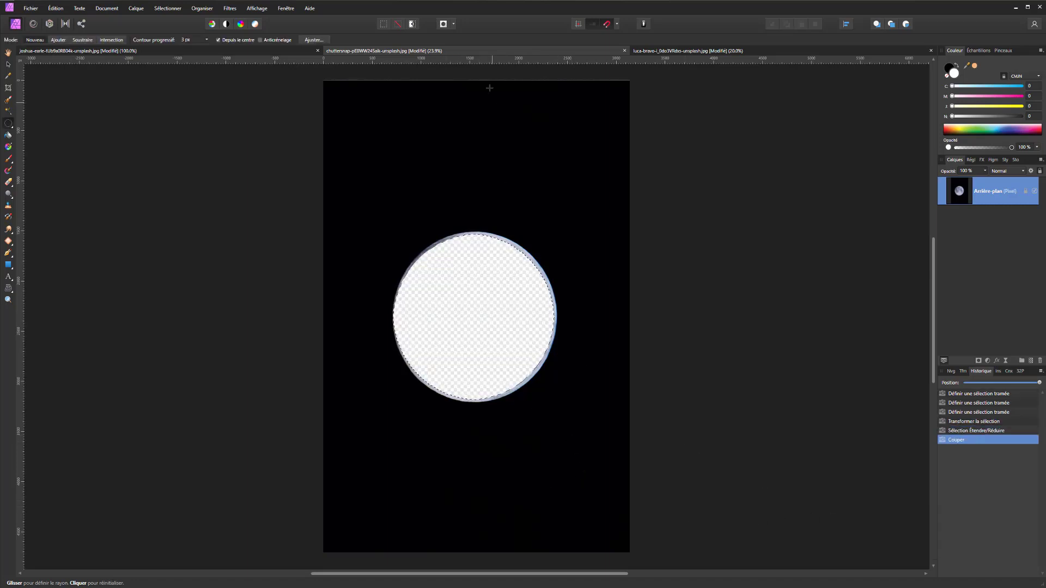
left_click(664, 51)
key("v")
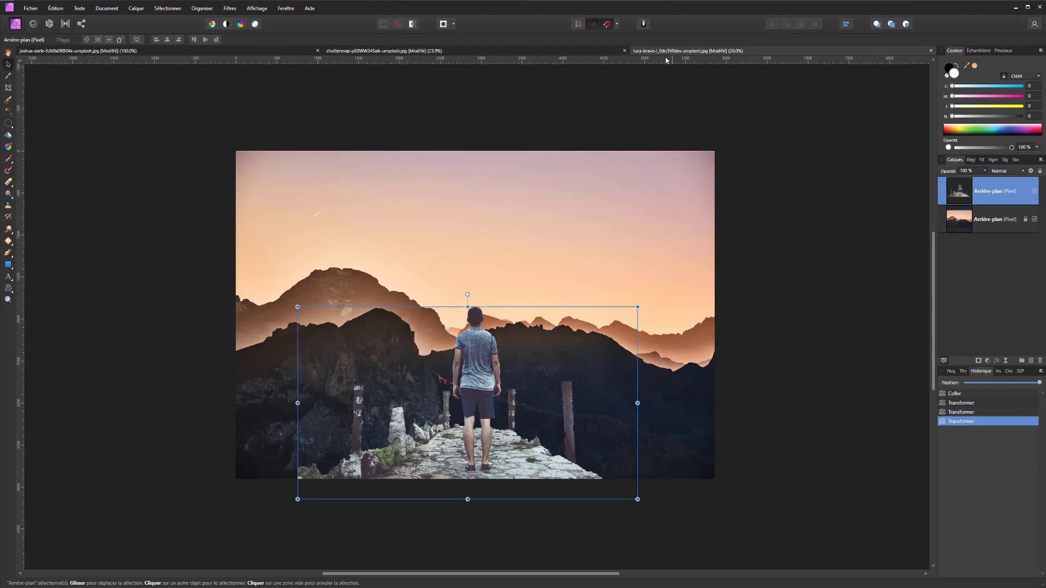
key("ctrl+v")
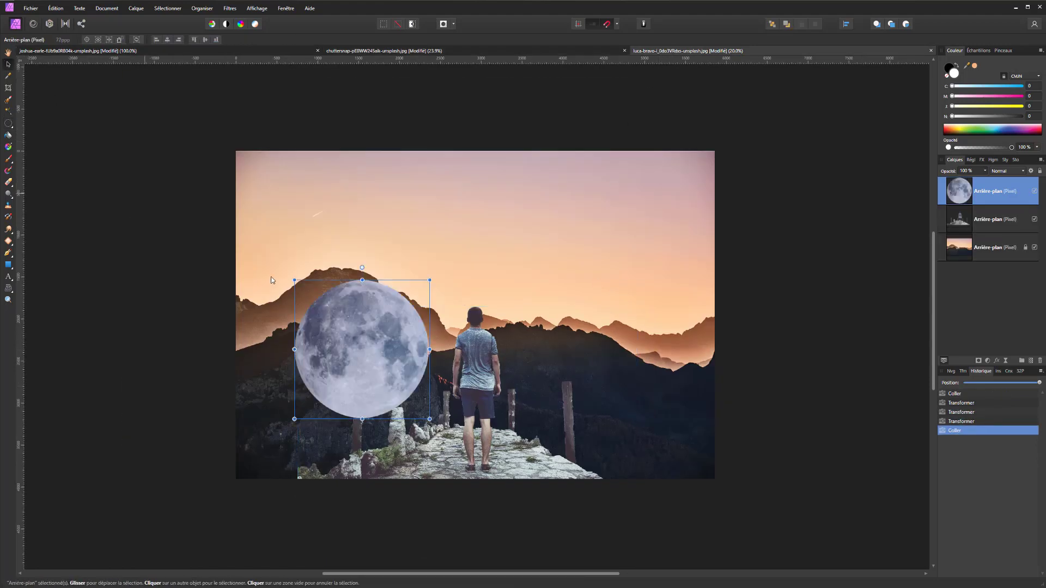
left_click_drag(420, 394, 536, 308)
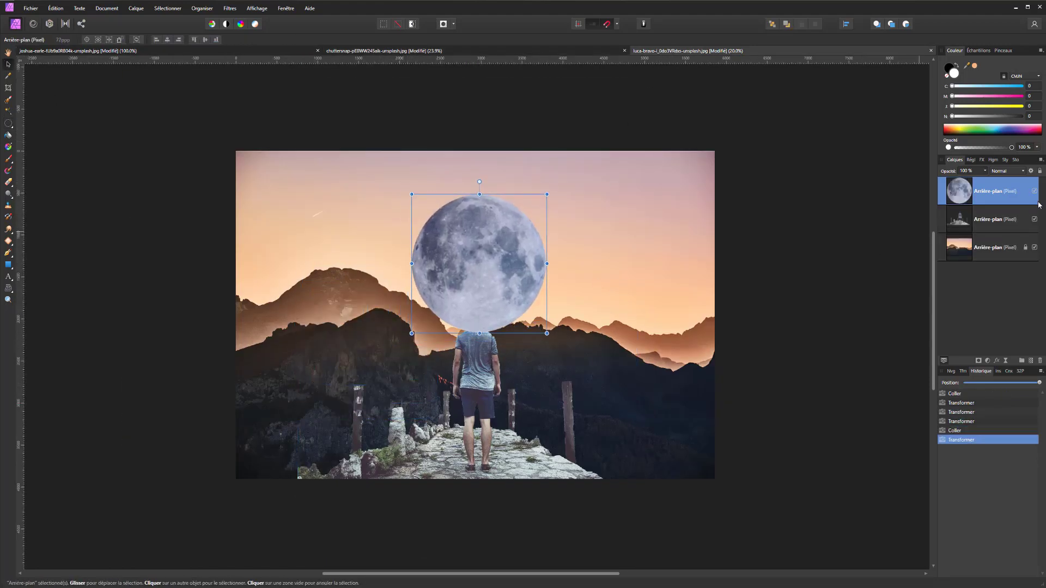
Move the moon layer beneath the man's layer, then enlarge the moon and raise it slightly behind his head.
left_click_drag(1005, 211, 966, 240)
key("ctrl+z")
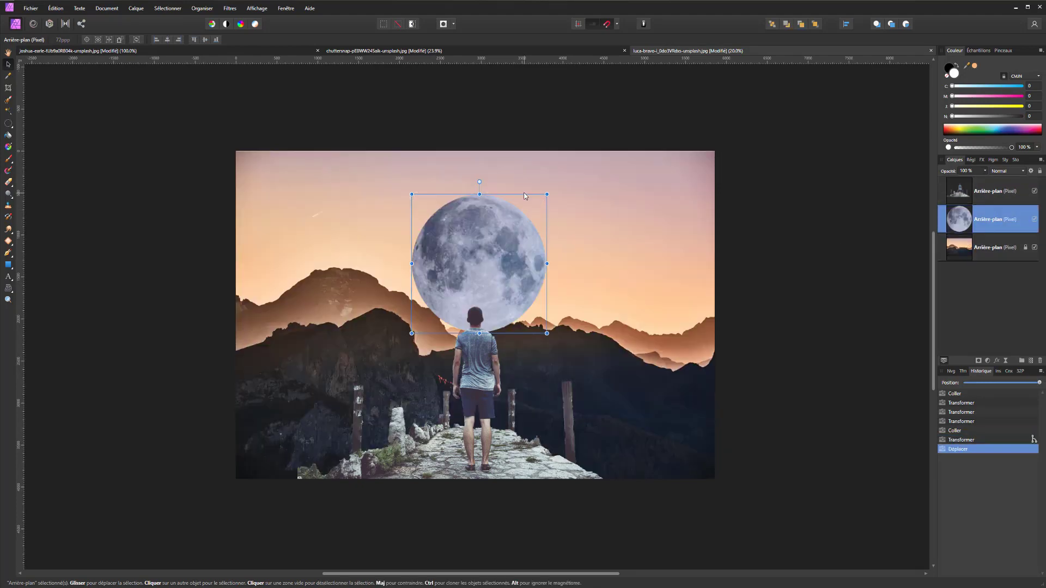
left_click_drag(546, 194, 560, 167)
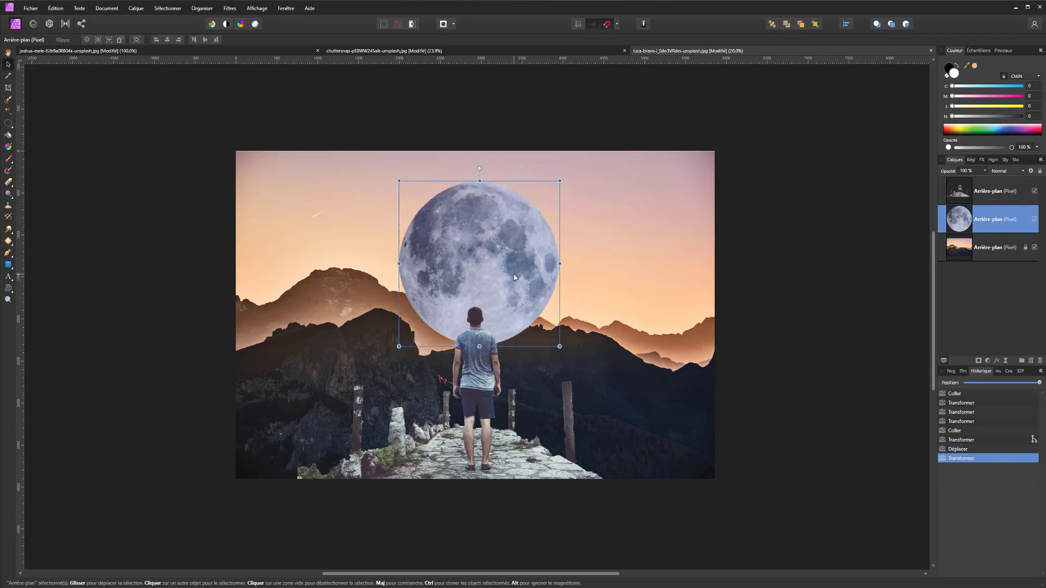
left_click_drag(514, 263, 514, 270)
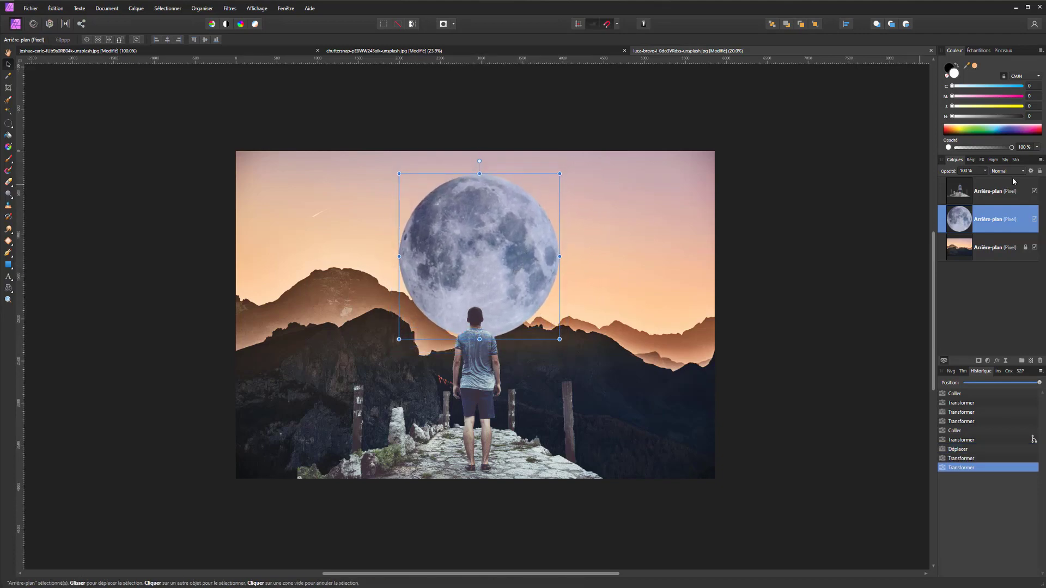
Lower the moon layer's opacity to 91% and add a layer mask to it with the man's layer hidden.
left_click_drag(983, 172, 975, 181)
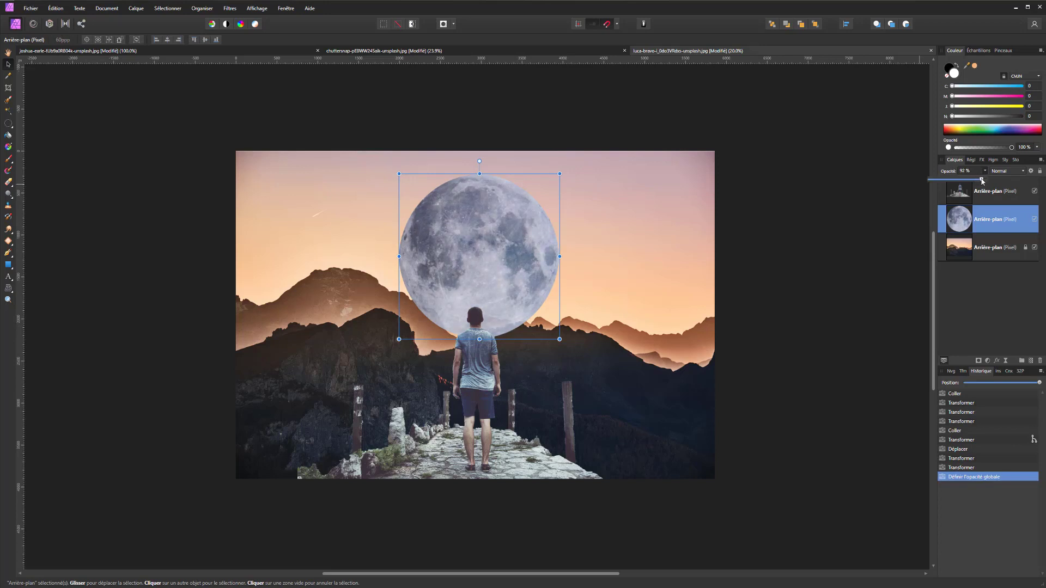
left_click(1034, 191)
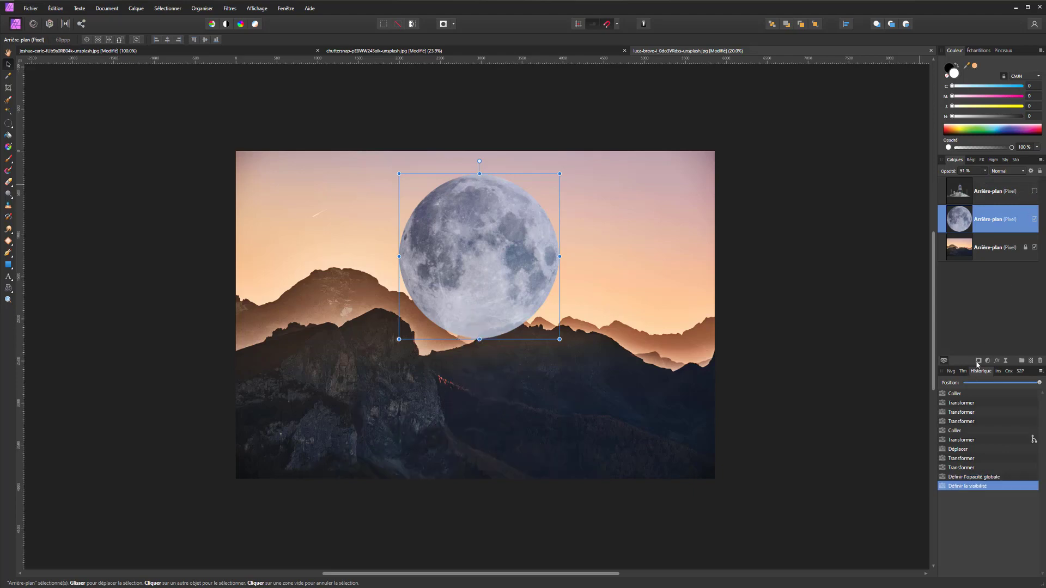
left_click(978, 361)
Paint black on the moon's mask with a soft brush wherever the moon overlaps the mountains, following the ridgelines.
key("ctrl+plus")
key("ctrl+plus")
key("ctrl+plus")
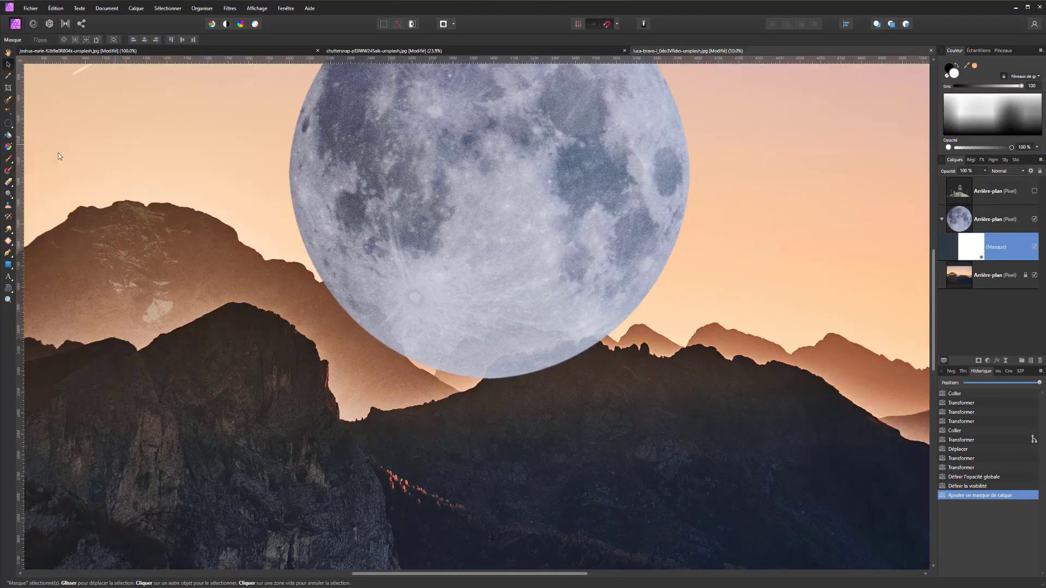
key("b")
key("x")
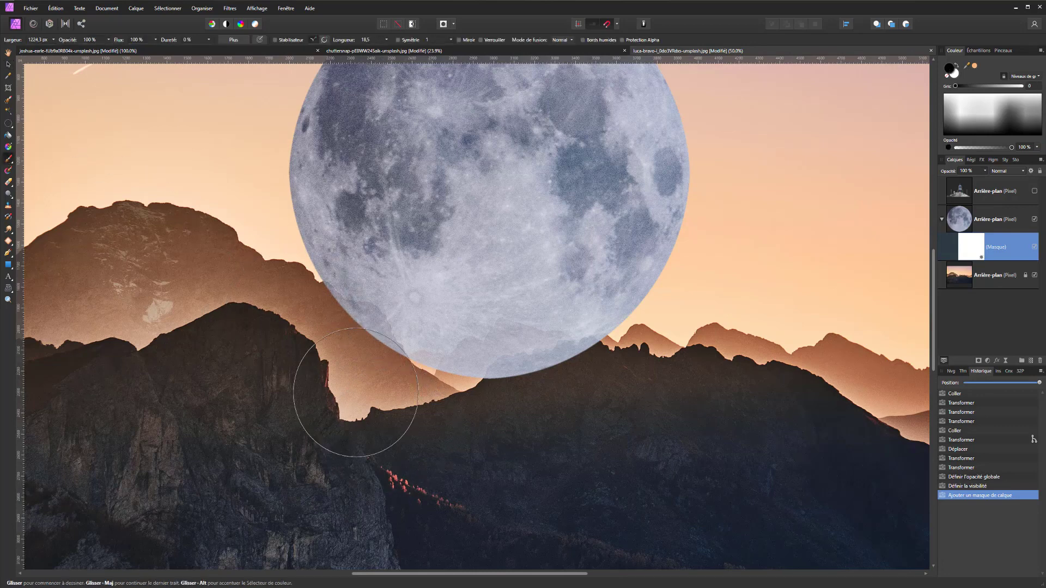
left_click_drag(354, 373, 268, 372)
mouse_move(311, 299)
left_mouse_down()
mouse_move(376, 357)
mouse_move(363, 333)
mouse_move(372, 346)
mouse_move(350, 346)
mouse_move(392, 358)
mouse_move(364, 311)
mouse_move(322, 295)
left_mouse_up()
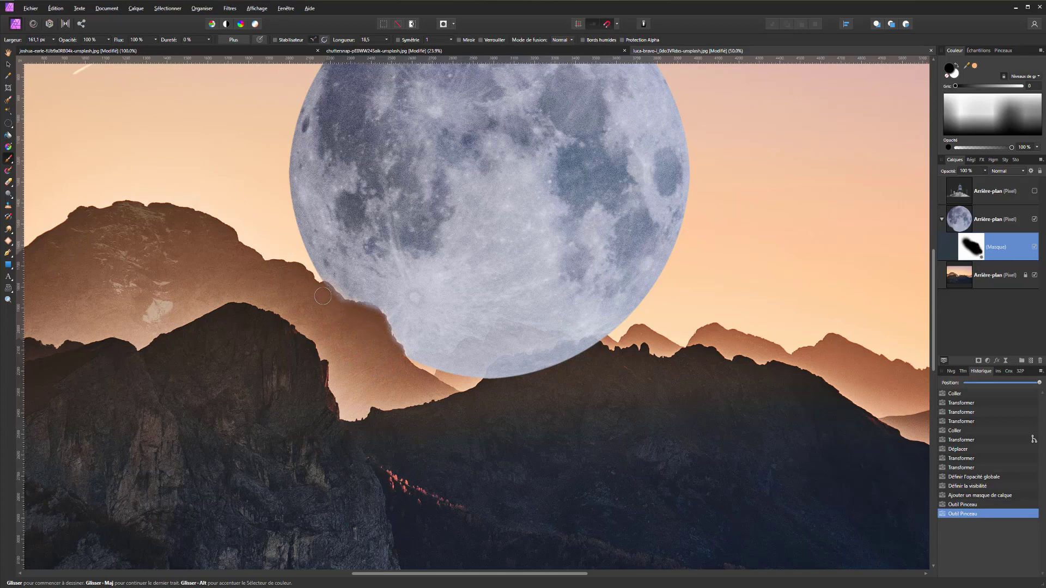
mouse_move(602, 357)
left_mouse_down()
mouse_move(545, 355)
mouse_move(531, 371)
mouse_move(572, 361)
mouse_move(518, 379)
mouse_move(480, 378)
mouse_move(543, 368)
mouse_move(445, 383)
mouse_move(463, 347)
mouse_move(465, 364)
mouse_move(478, 349)
mouse_move(564, 346)
mouse_move(513, 333)
mouse_move(498, 346)
mouse_move(501, 334)
mouse_move(487, 353)
mouse_move(502, 325)
mouse_move(533, 338)
left_mouse_up()
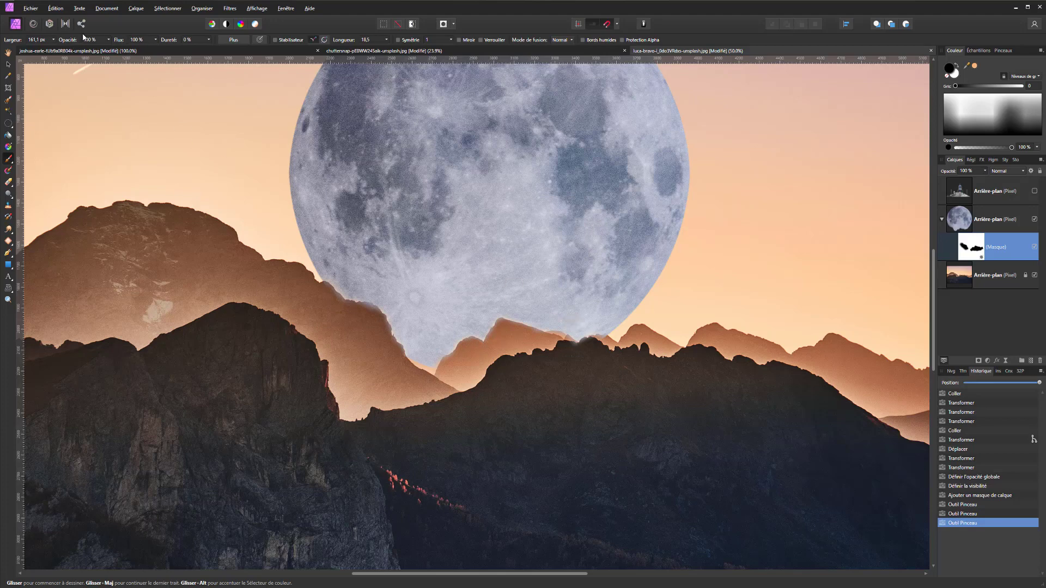
Set the brush hardness to 79% and paint white on the moon's mask to restore the moon's edge along the ridgelines.
left_click(209, 40)
type("x")
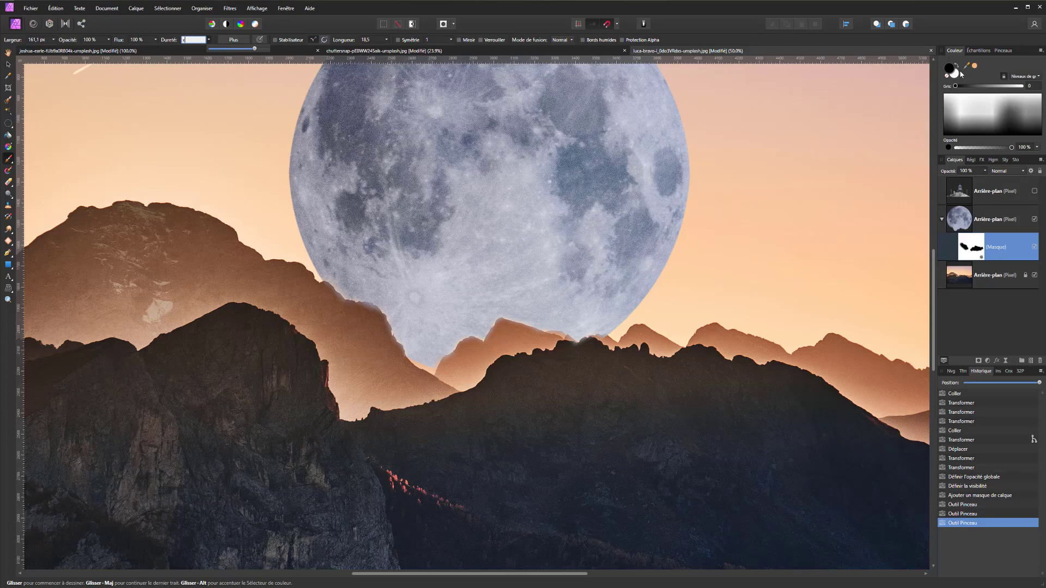
key("Escape")
left_click(953, 76)
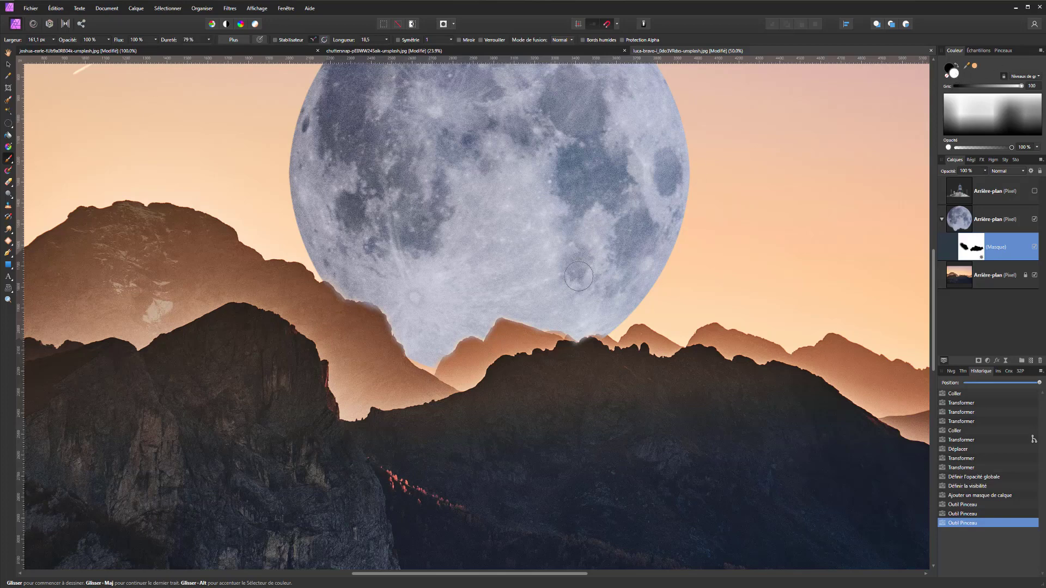
mouse_move(589, 322)
left_mouse_down()
mouse_move(579, 323)
mouse_move(596, 331)
left_mouse_up()
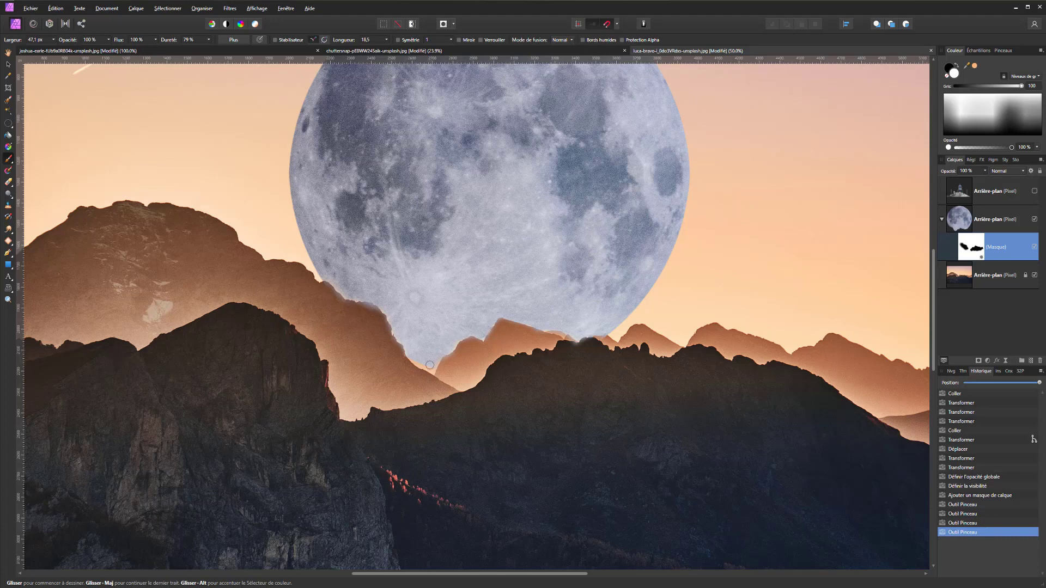
left_click_drag(430, 365, 433, 363)
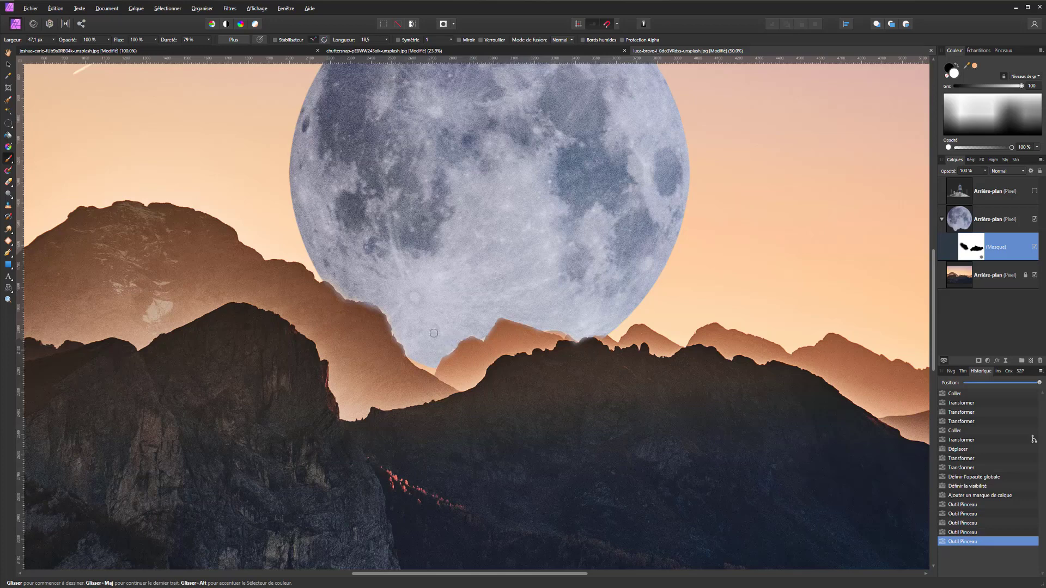
left_click_drag(398, 333, 395, 328)
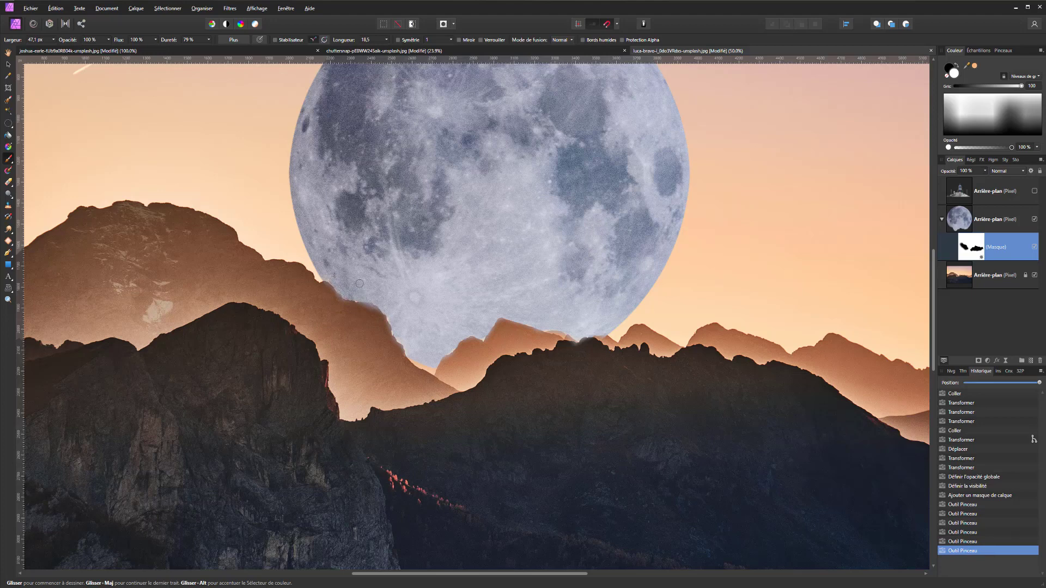
Paint black on the moon's mask to clean up the leftover moon fringe along the mountain ridge.
key("ctrl+minus")
key("ctrl+minus")
key("ctrl+minus")
key("ctrl+minus")
key("ctrl+plus")
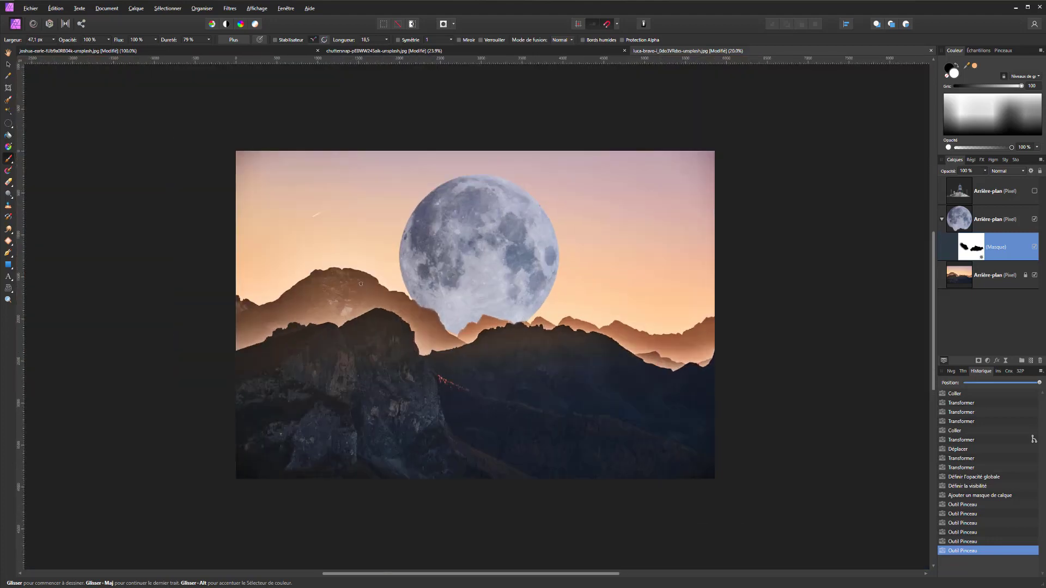
left_click(949, 67)
left_click_drag(512, 326, 518, 325)
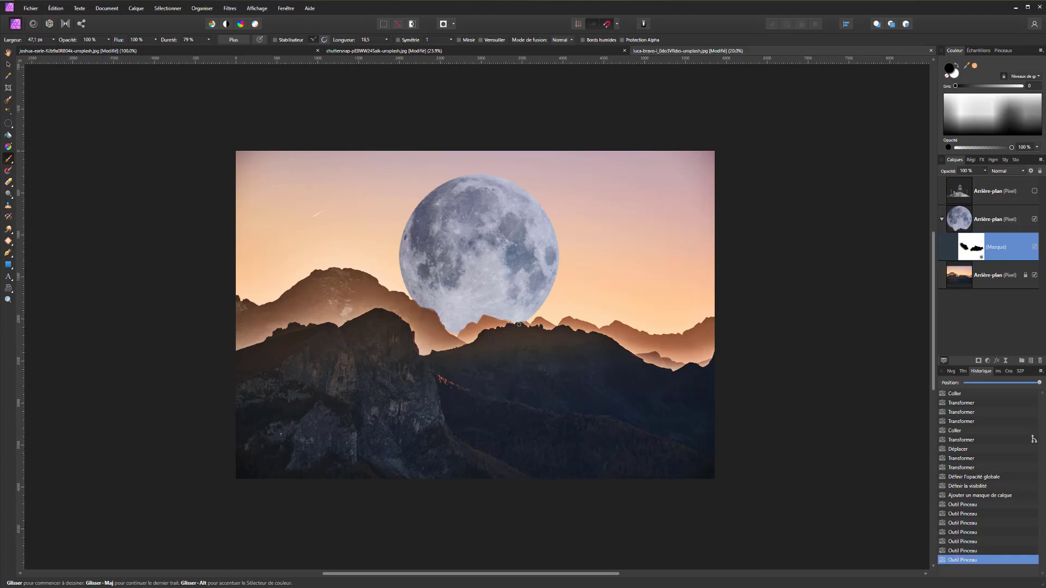
key("ctrl+z")
scroll(518, 325, "up", 10)
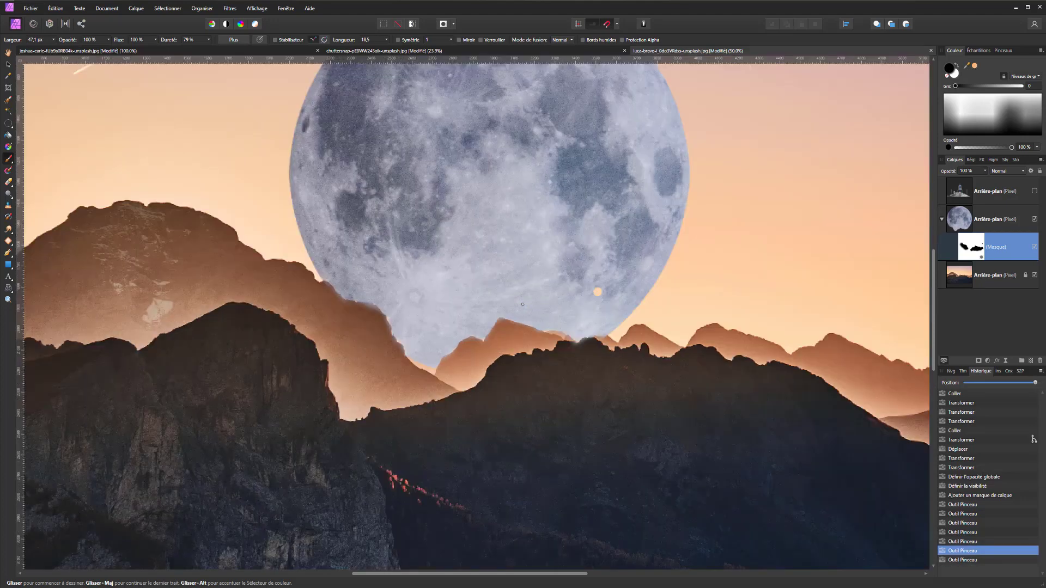
mouse_move(689, 438)
left_mouse_down()
mouse_move(746, 412)
mouse_move(799, 415)
mouse_move(820, 403)
mouse_move(811, 400)
mouse_move(847, 411)
mouse_move(865, 394)
mouse_move(855, 380)
mouse_move(866, 389)
mouse_move(865, 398)
mouse_move(772, 421)
mouse_move(809, 412)
mouse_move(802, 403)
mouse_move(820, 402)
mouse_move(833, 382)
mouse_move(766, 411)
left_mouse_up()
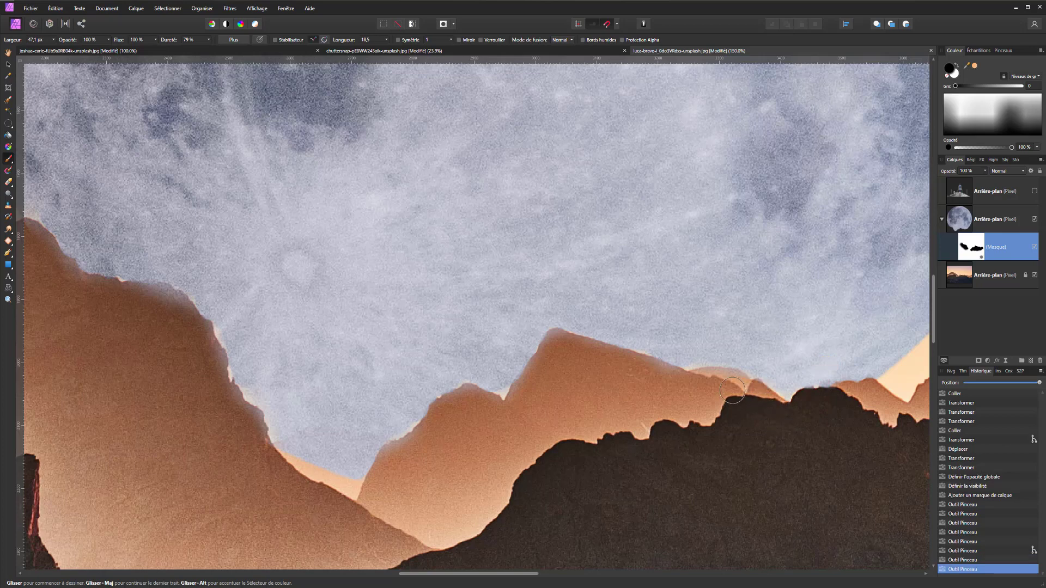
left_click(851, 306)
scroll(837, 300, "down", 8)
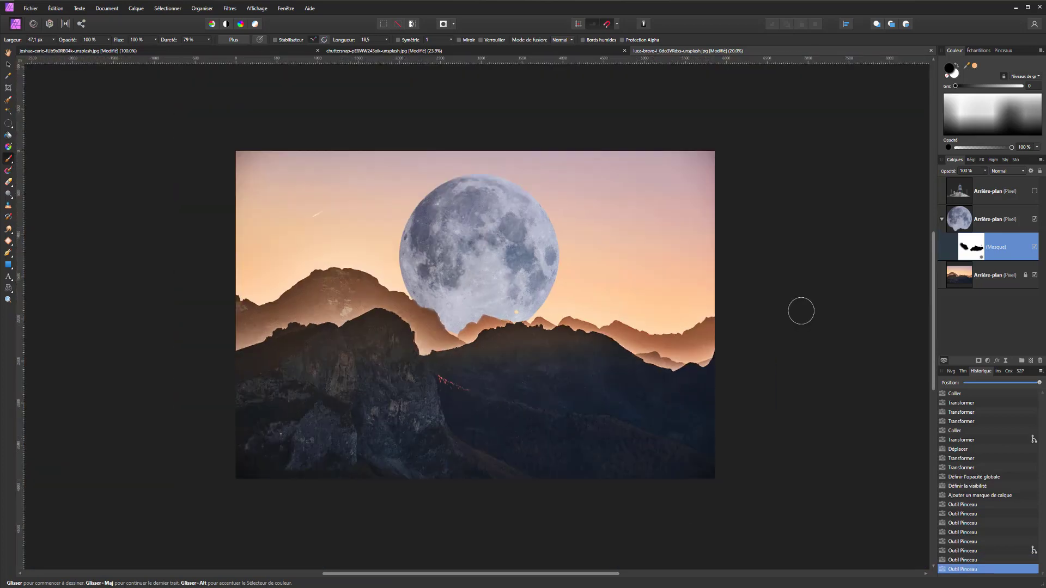
Show the man and pier layer again, add a single layer mask to it and select that mask.
left_click(1034, 191)
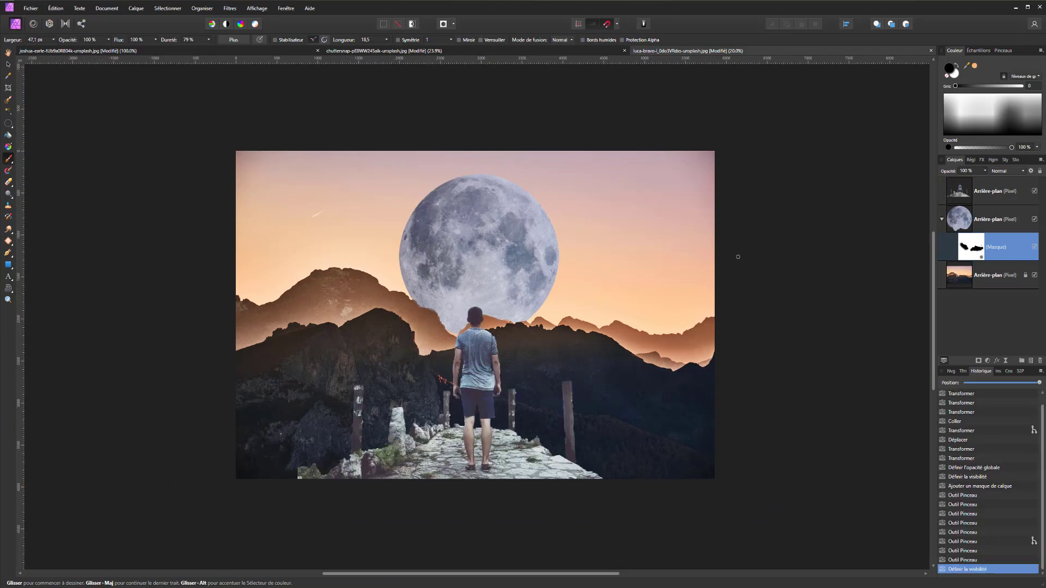
left_click(992, 194)
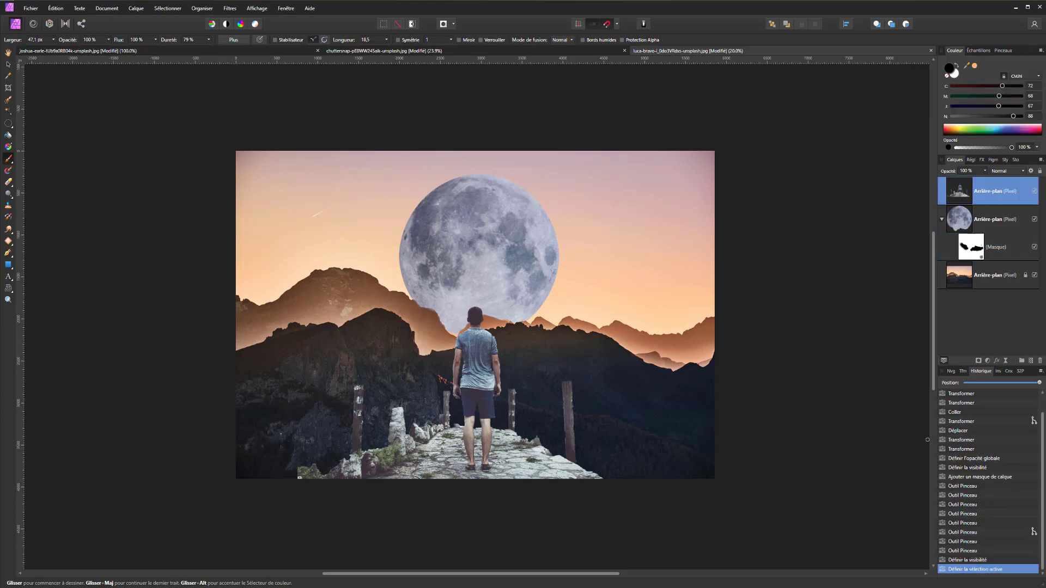
left_click(978, 361)
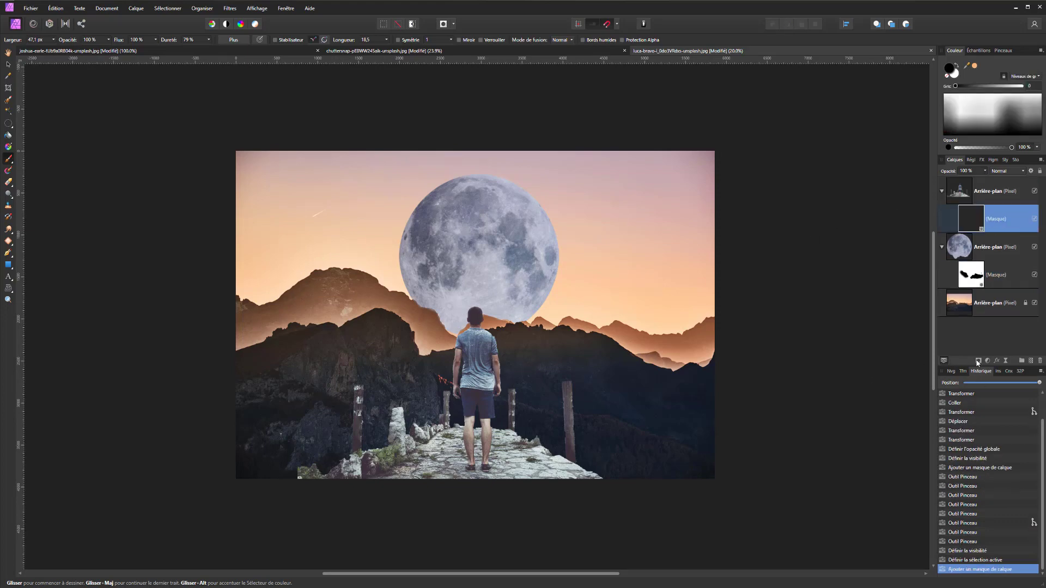
left_click(978, 362)
key("ctrl+z")
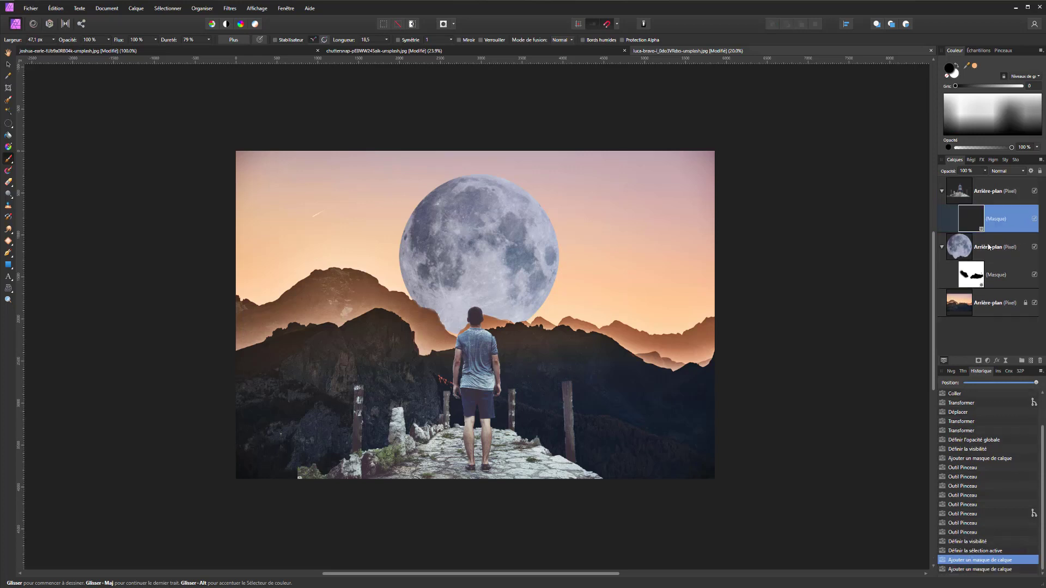
left_click(965, 199)
left_click(975, 222)
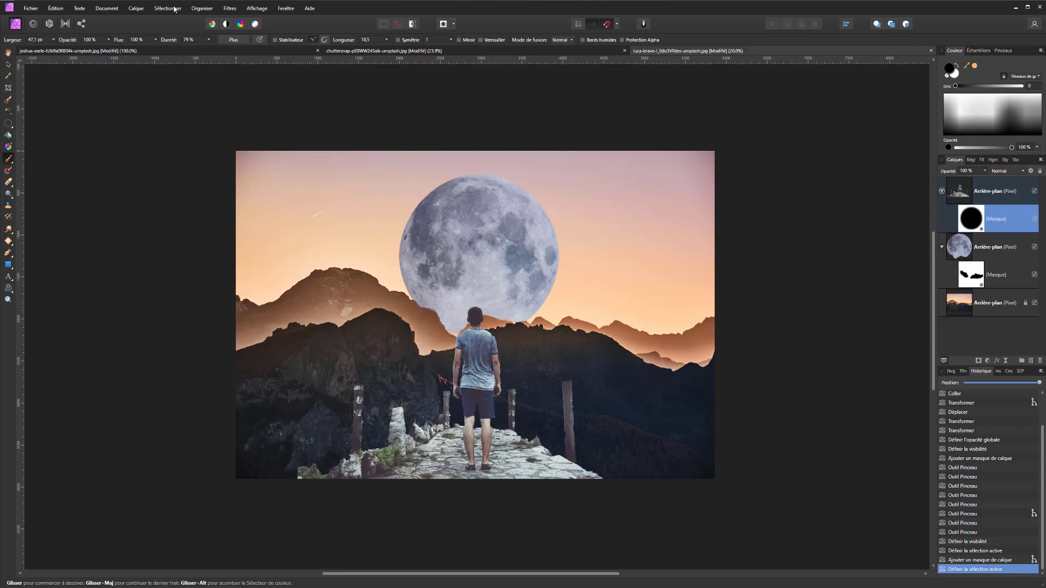
Set the brush hardness to 0% and paint black on the mask to blend the pier's lower-left edge, then collapse both masked layers.
left_click(210, 40)
left_click_drag(201, 49, 163, 50)
left_click_drag(321, 331, 387, 330)
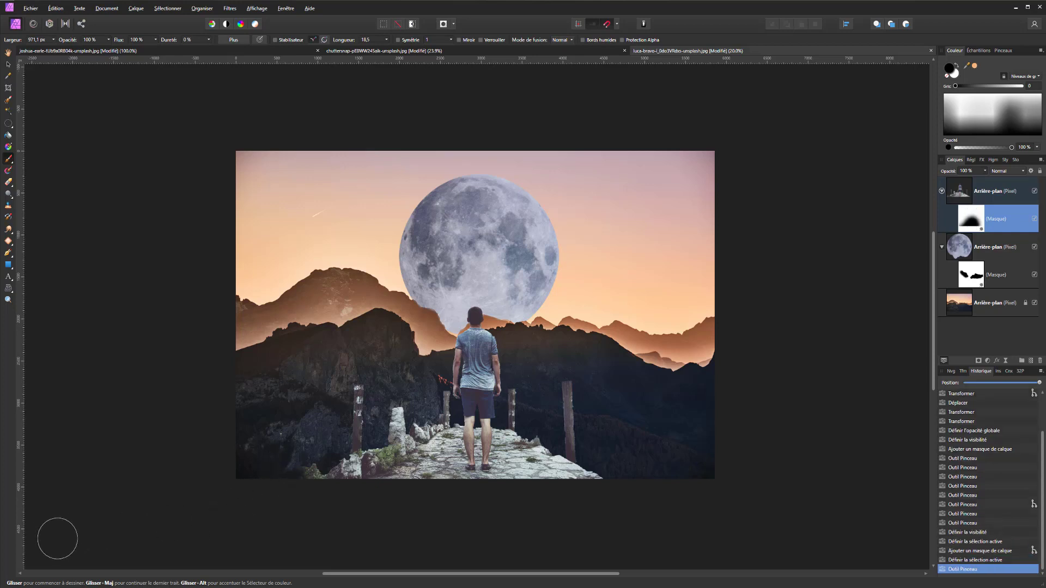
left_click(468, 436)
left_click(941, 191)
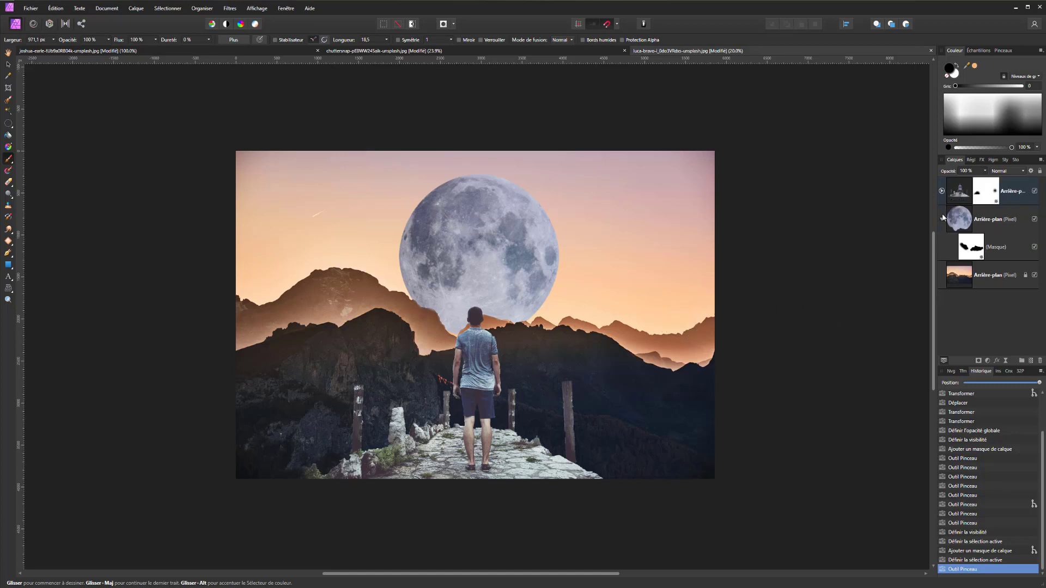
left_click(942, 216)
left_click(942, 219)
Add a live Lighting filter, move it above all layers and set its light type to Point.
left_click(958, 190)
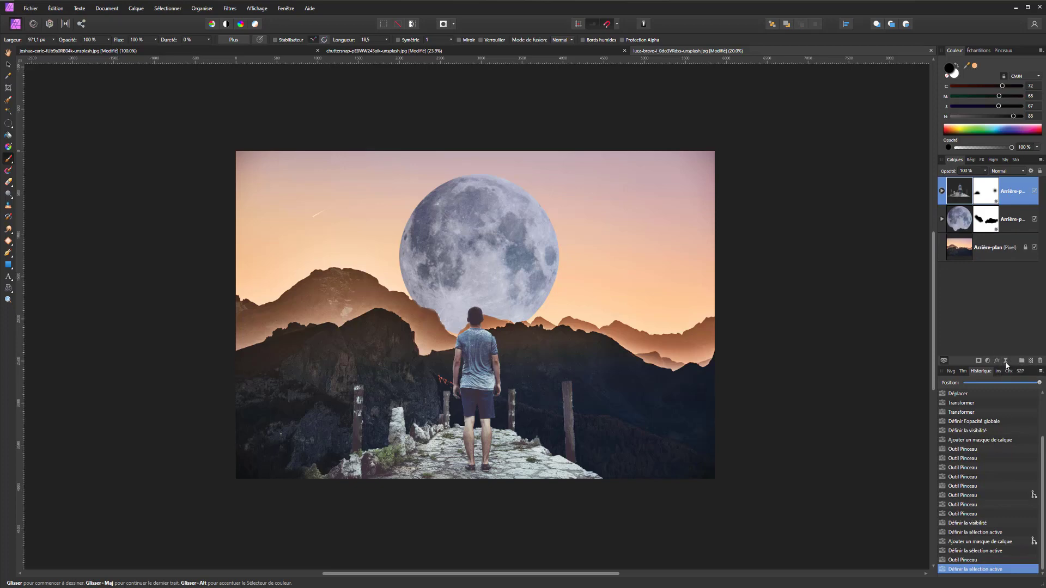
left_click(1006, 361)
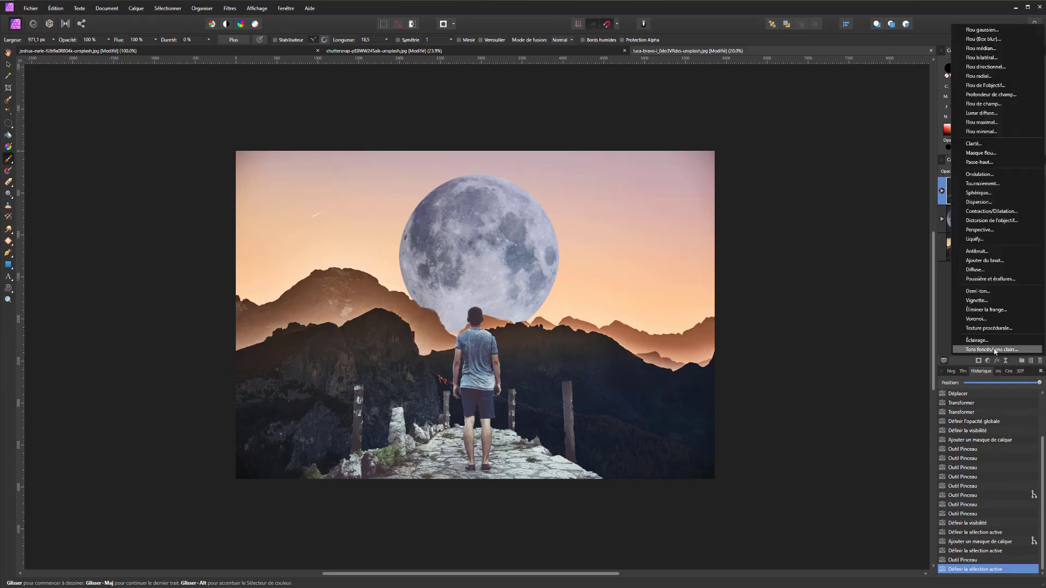
left_click(994, 348)
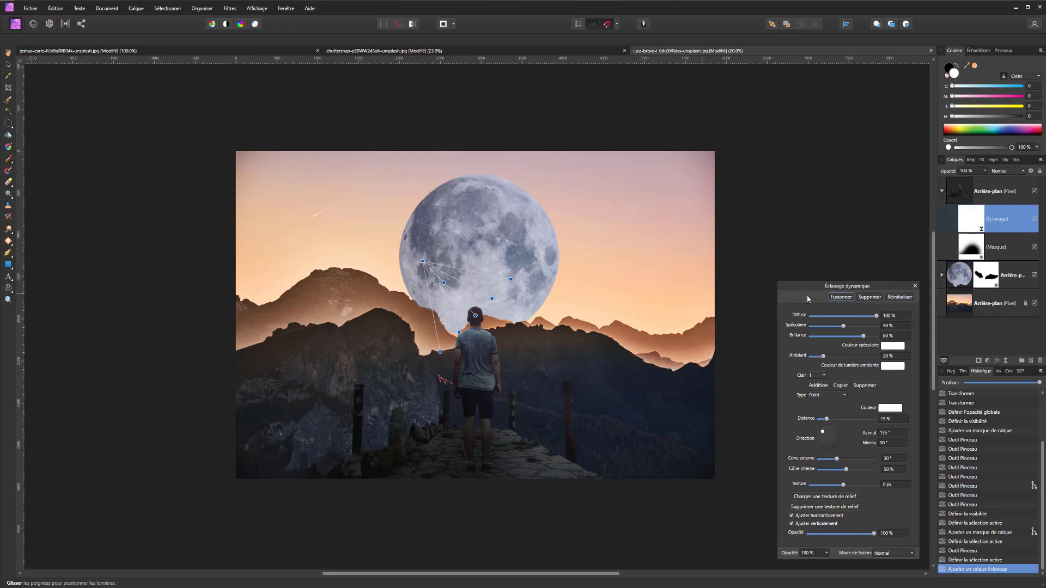
left_click_drag(990, 208, 979, 173)
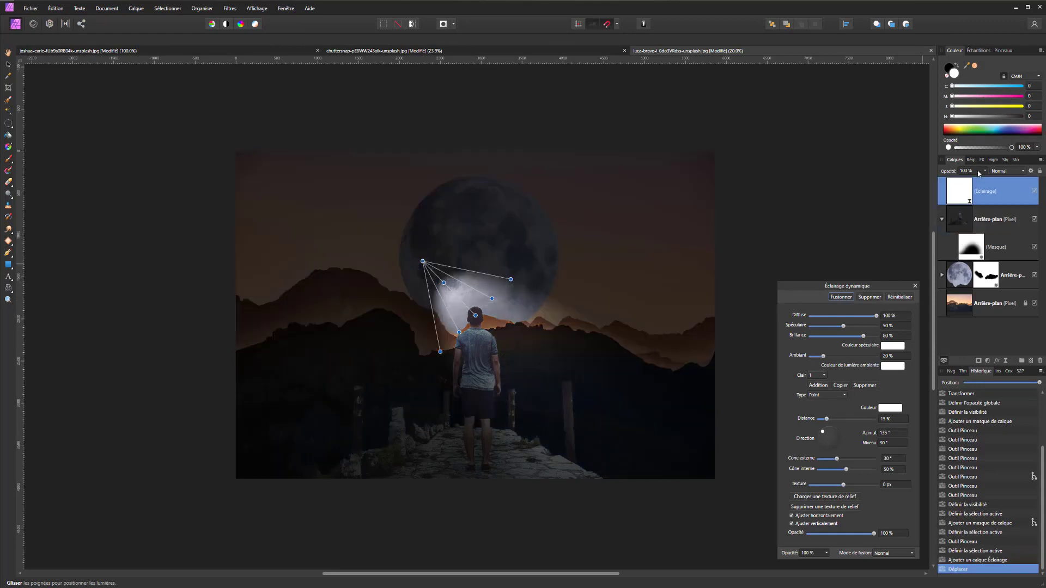
left_click(830, 396)
left_click(827, 406)
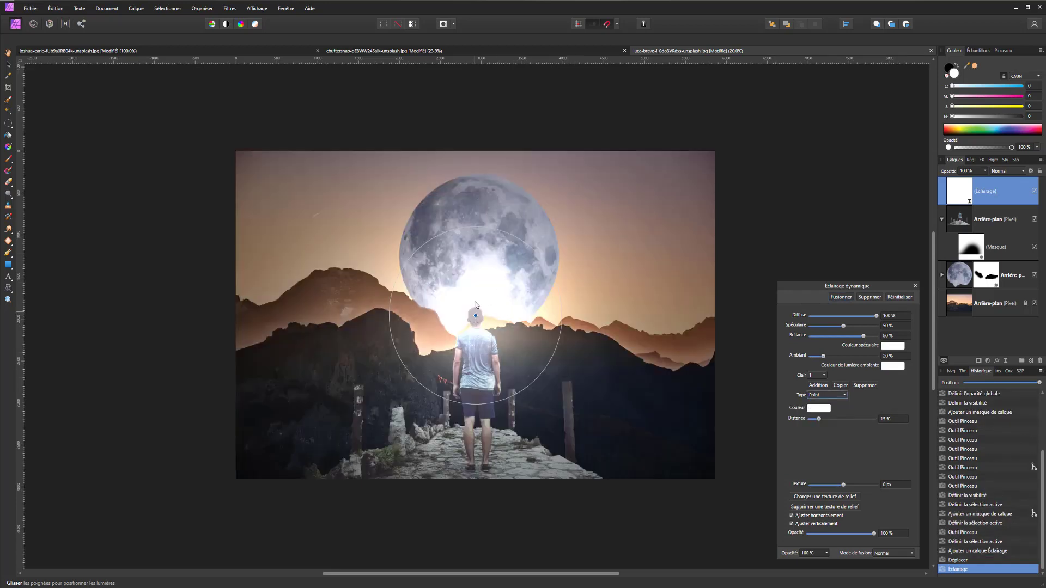
Move the point light onto the moon's center and set Diffuse to 23%, Specular to 61%, Shininess to 83% and Ambient to 0%.
left_click_drag(476, 315, 481, 254)
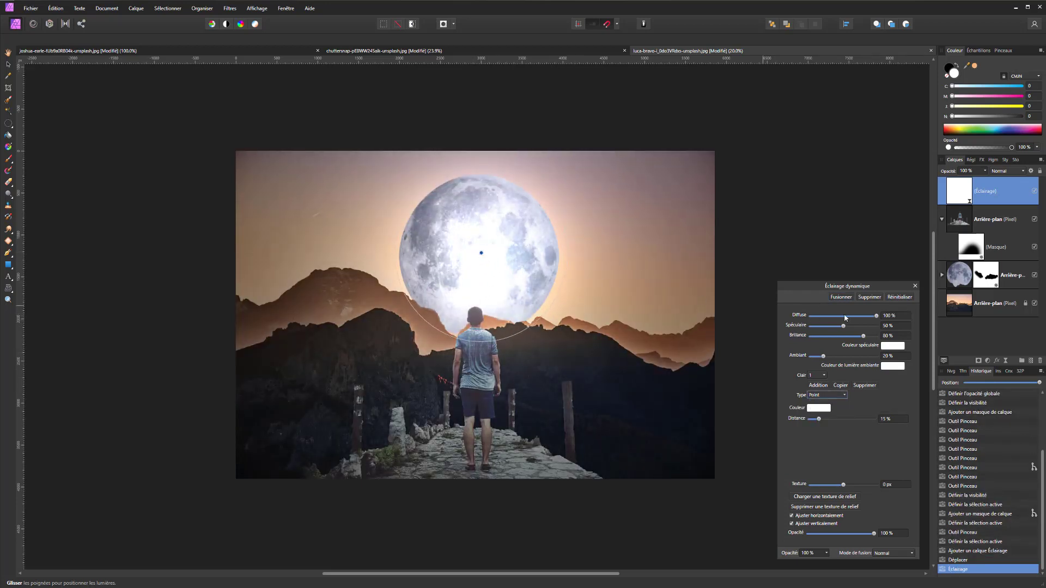
left_click_drag(822, 361, 805, 358)
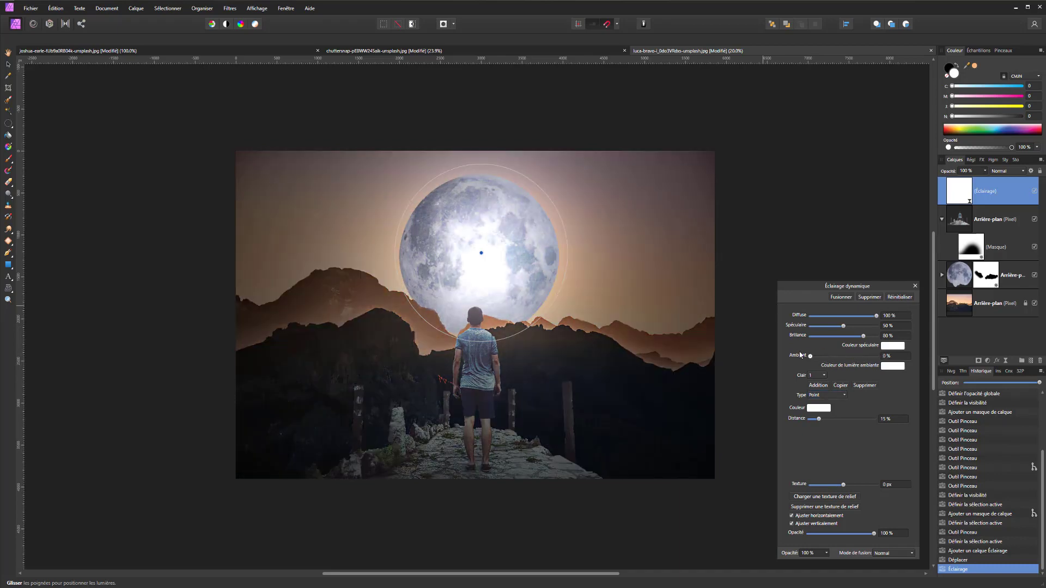
left_click_drag(846, 317, 866, 337)
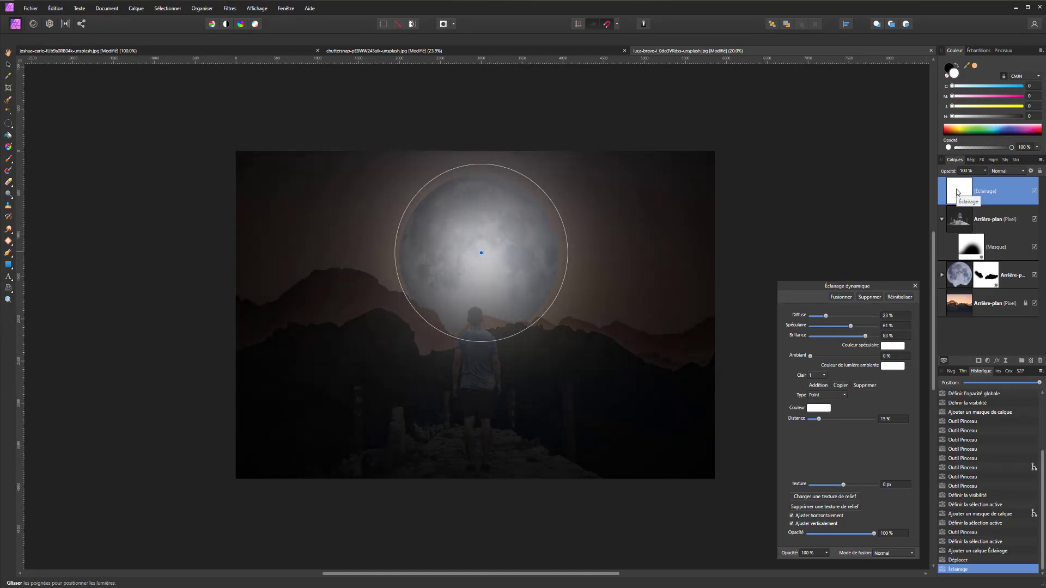
Load the masked moon as a selection, paint black on the Lighting filter's mask inside it, and deselect.
mouse_move(958, 192)
left_mouse_down()
mouse_move(964, 289)
mouse_move(954, 190)
left_mouse_up()
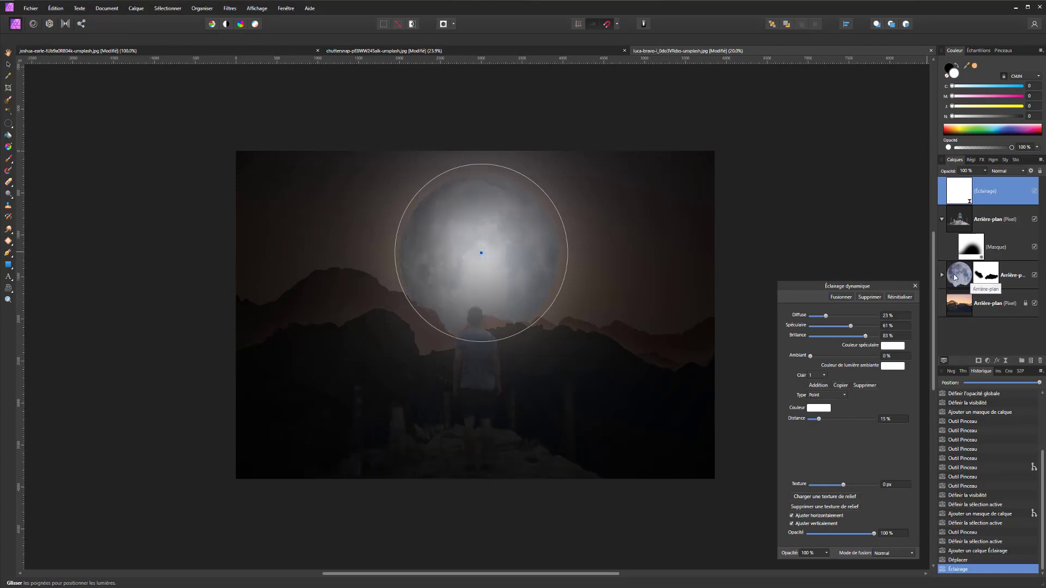
left_click(970, 279, "ctrl")
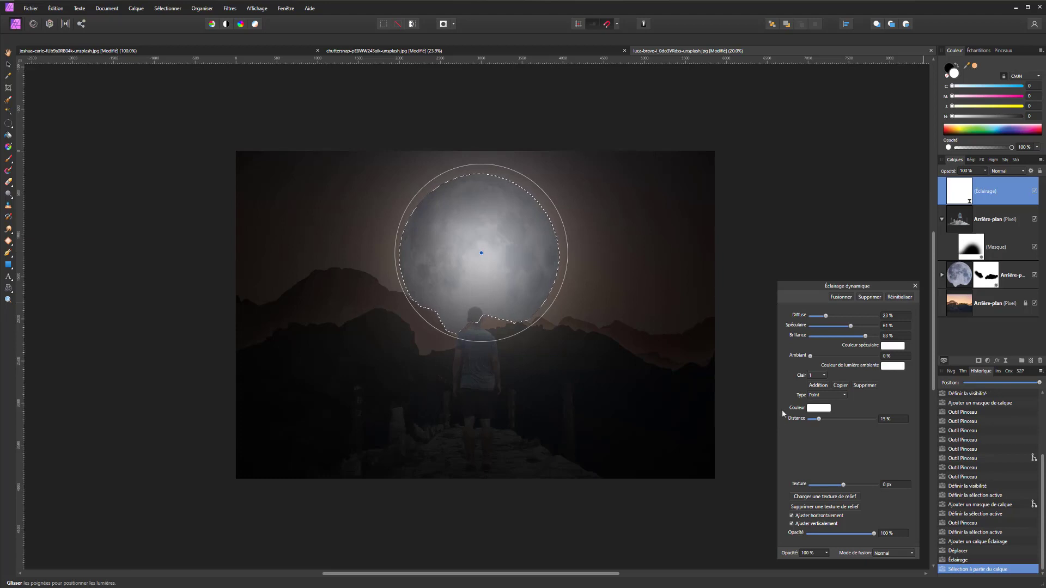
left_click(961, 193)
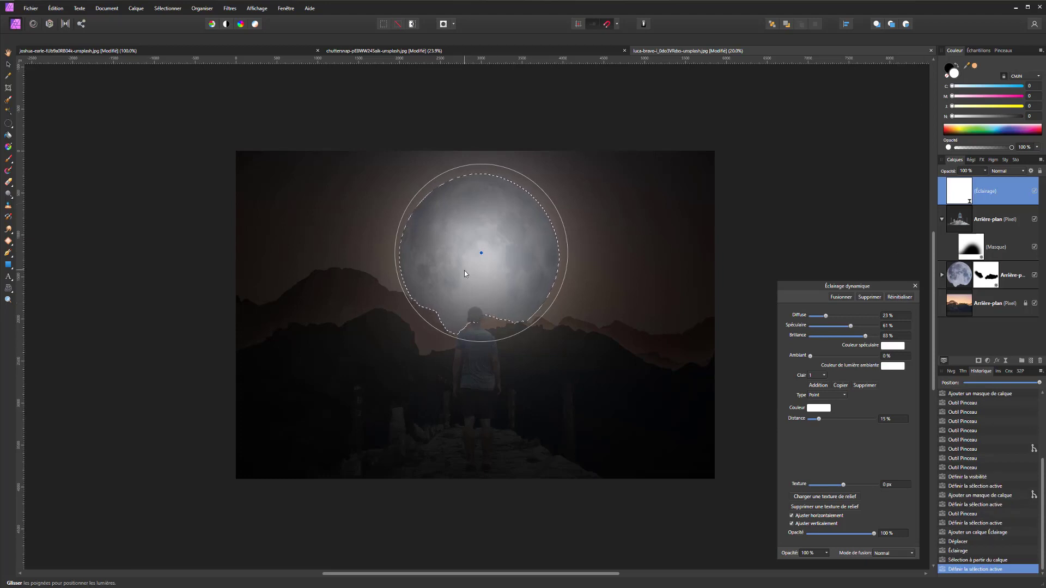
left_click(8, 159)
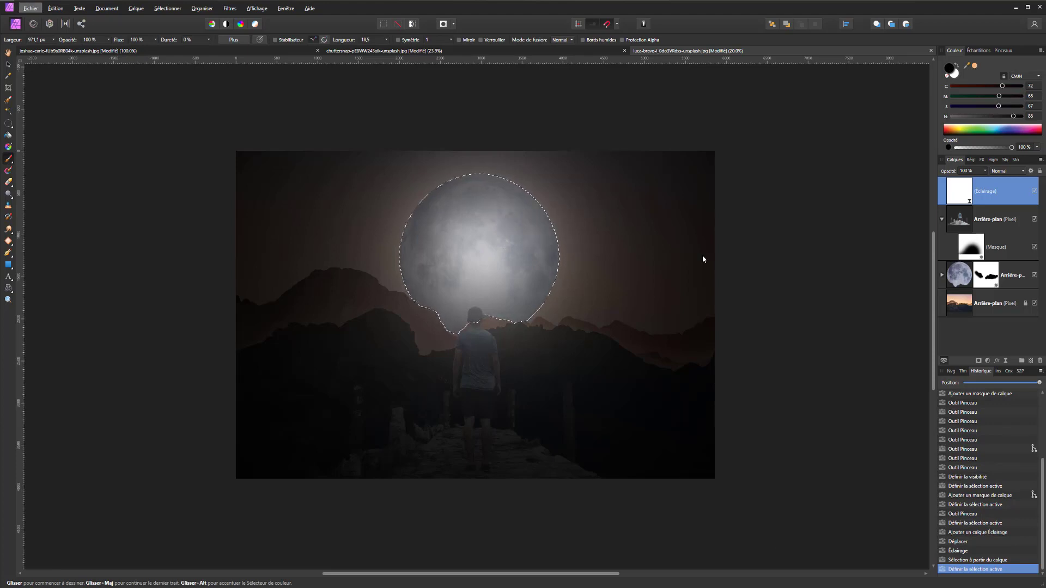
mouse_move(573, 284)
left_mouse_down()
mouse_move(564, 211)
mouse_move(381, 211)
mouse_move(402, 223)
mouse_move(572, 233)
mouse_move(548, 259)
mouse_move(470, 253)
mouse_move(396, 275)
mouse_move(479, 239)
mouse_move(541, 295)
mouse_move(481, 275)
mouse_move(435, 286)
mouse_move(410, 312)
mouse_move(450, 273)
mouse_move(526, 287)
mouse_move(520, 307)
mouse_move(445, 296)
mouse_move(384, 327)
mouse_move(395, 303)
left_mouse_up()
key("ctrl+d")
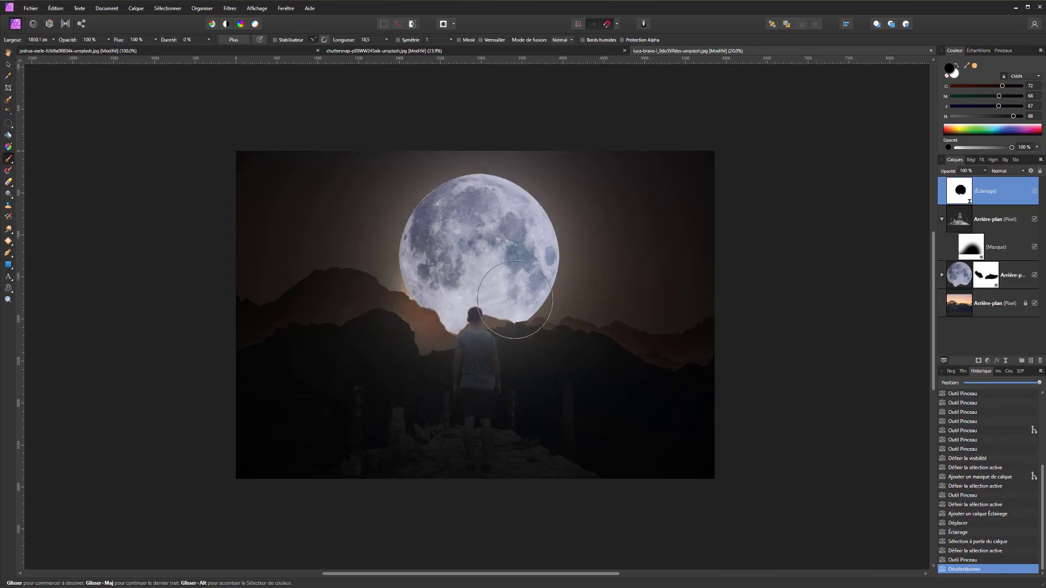
Reopen the Lighting filter settings and set Specular to 72% and Distance to 16%.
left_click(971, 191)
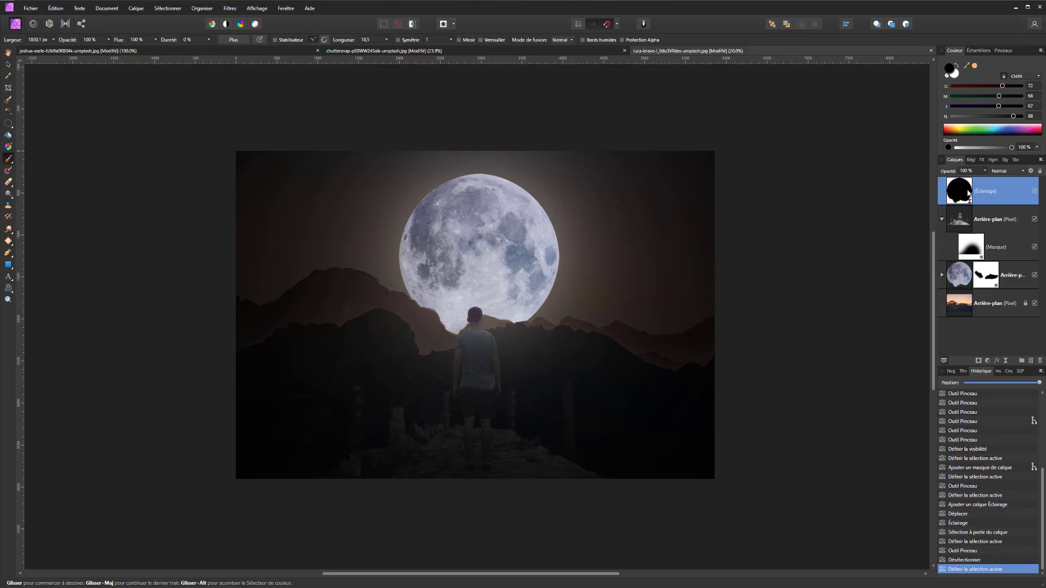
double_click(962, 195)
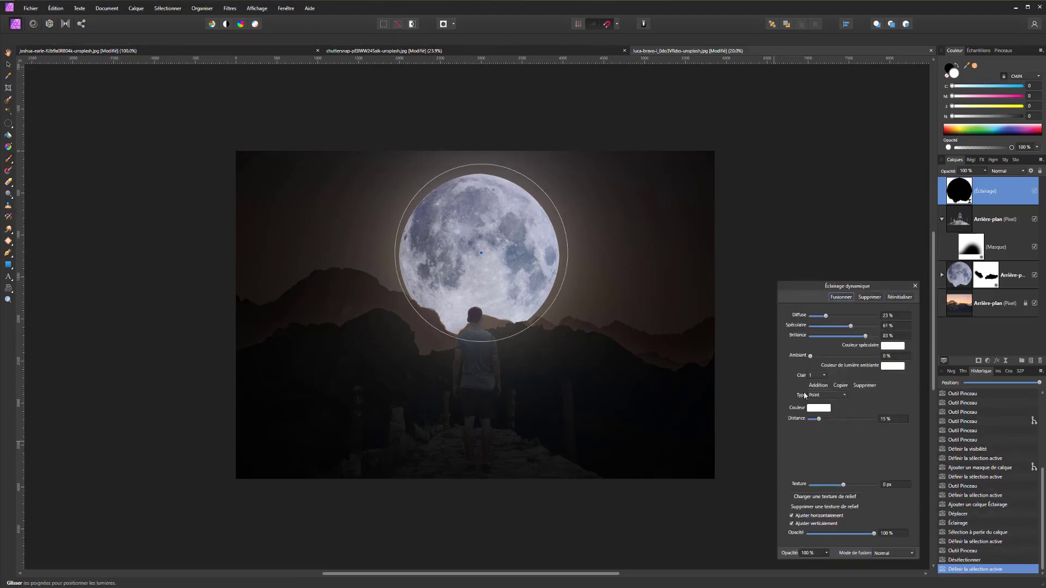
left_click_drag(826, 316, 859, 323)
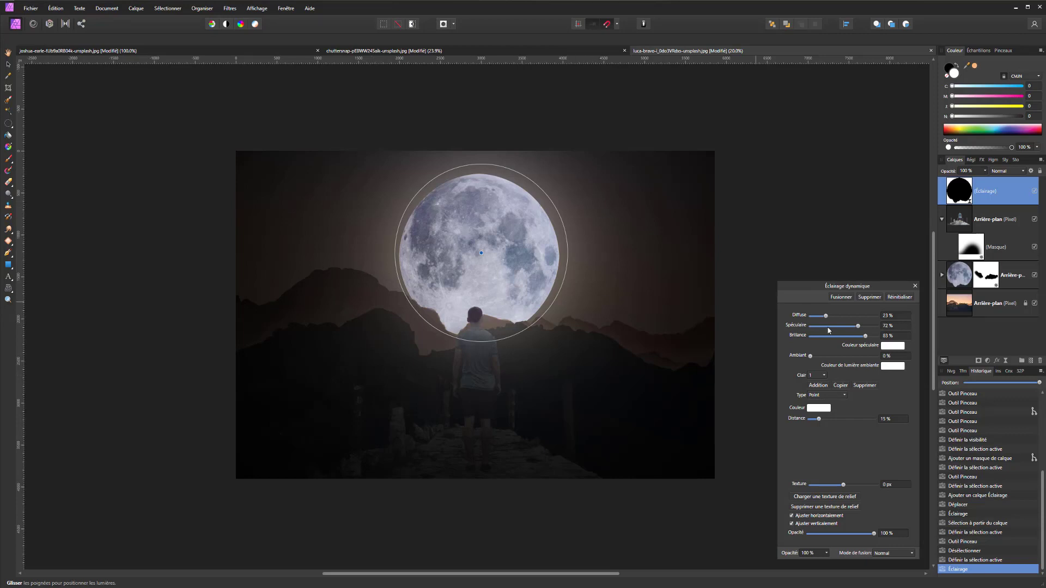
mouse_move(865, 336)
left_mouse_down()
mouse_move(847, 337)
mouse_move(874, 335)
mouse_move(865, 329)
left_mouse_up()
left_click_drag(810, 356, 804, 354)
left_click_drag(817, 425, 820, 420)
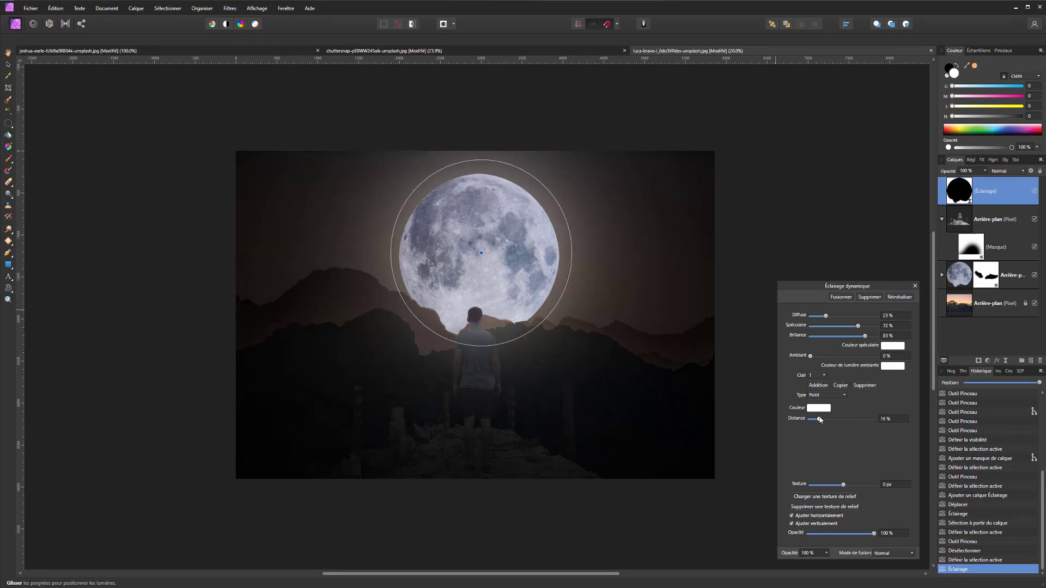
Paint white with a smaller brush on the Lighting filter's mask over the man's head.
left_click(966, 217)
key("b")
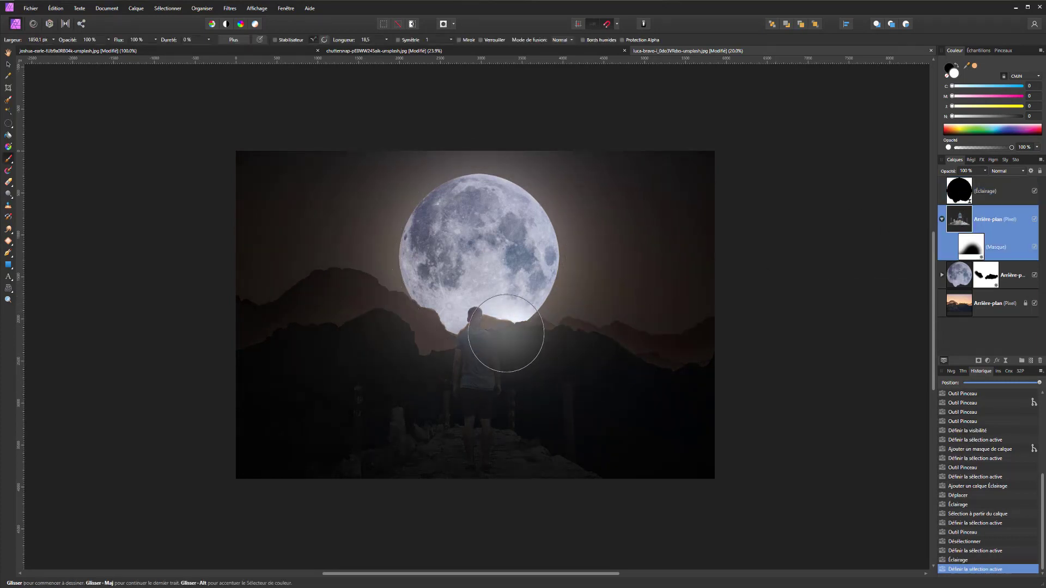
mouse_move(505, 332)
left_mouse_down()
mouse_move(533, 330)
mouse_move(471, 319)
left_mouse_up()
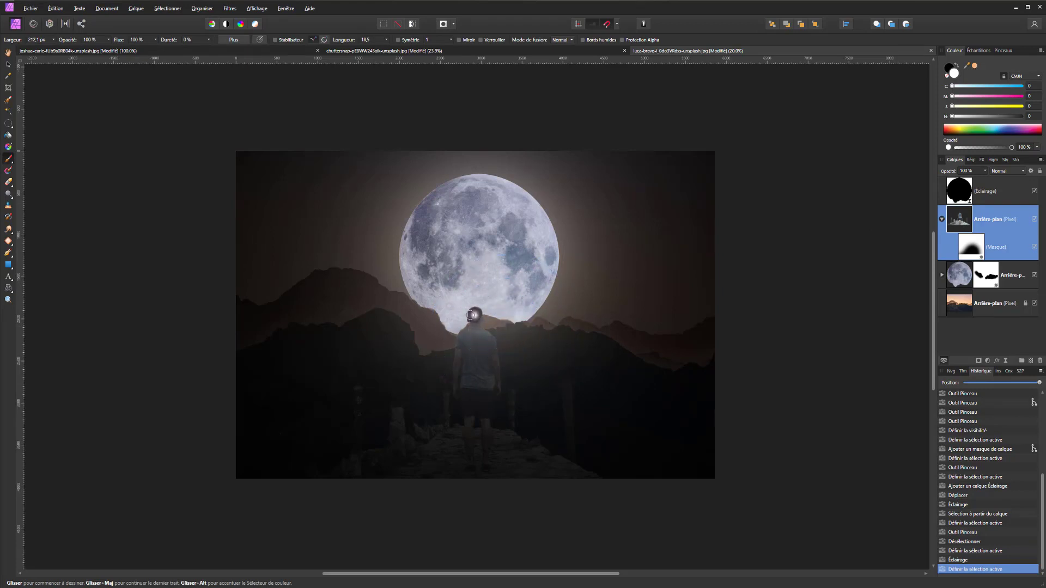
left_click(962, 185)
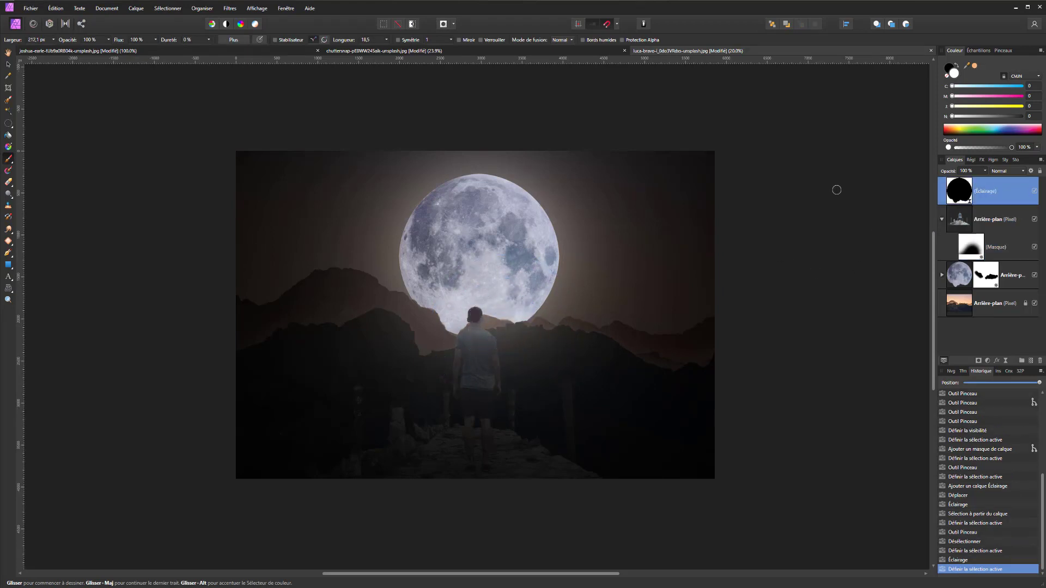
left_click(476, 324)
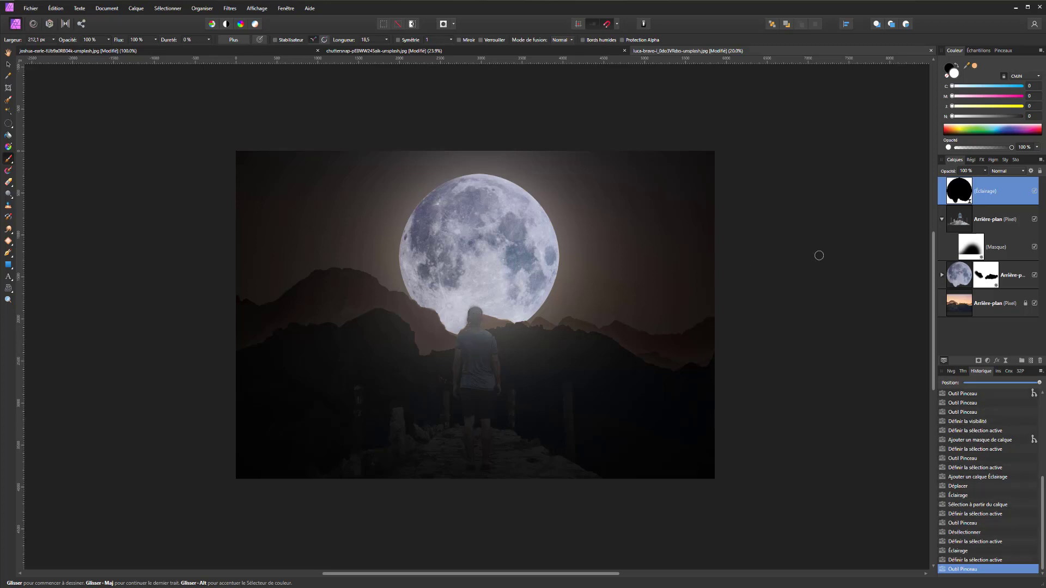
Add a Levels adjustment above the lighting and set the master black level to 1% and white level to 95%.
left_click(988, 361)
left_click(933, 371)
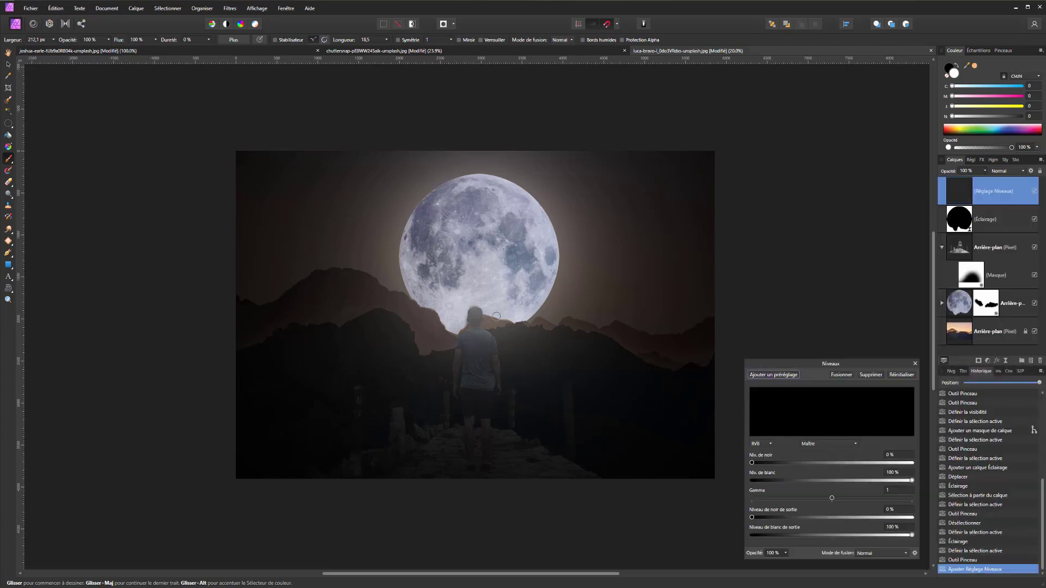
left_click_drag(757, 464, 753, 463)
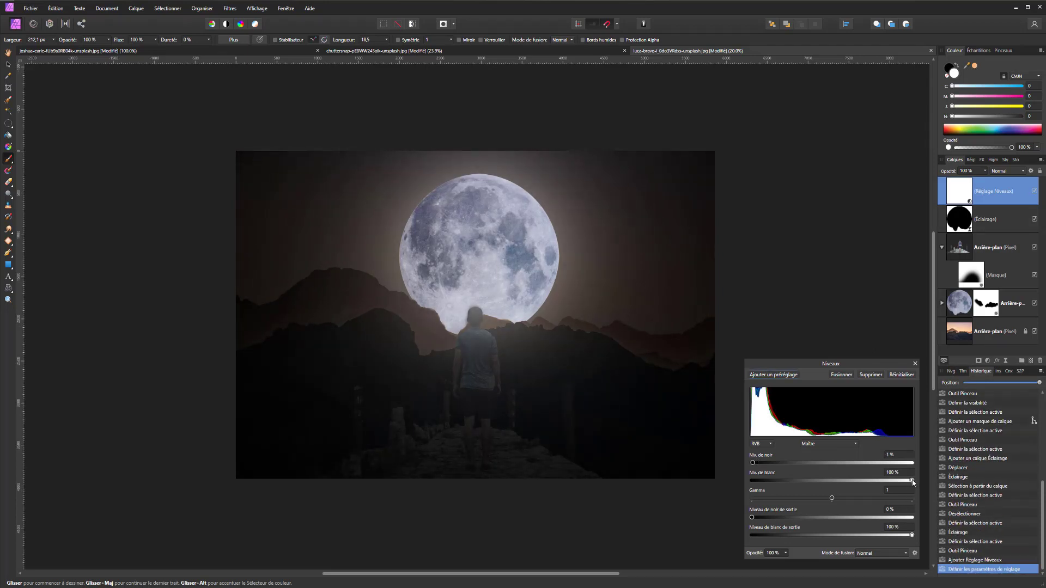
left_click_drag(911, 480, 905, 481)
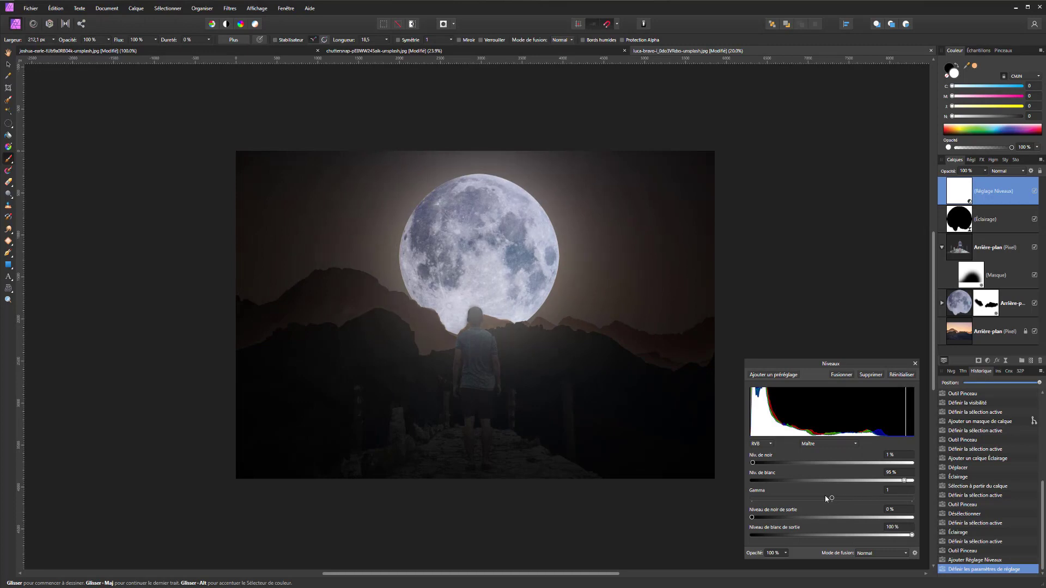
left_click_drag(832, 498, 830, 498)
In the Levels adjustment, slightly lower the blue channel's white level and slightly raise the red channel's black level.
left_click(831, 444)
left_click(814, 483)
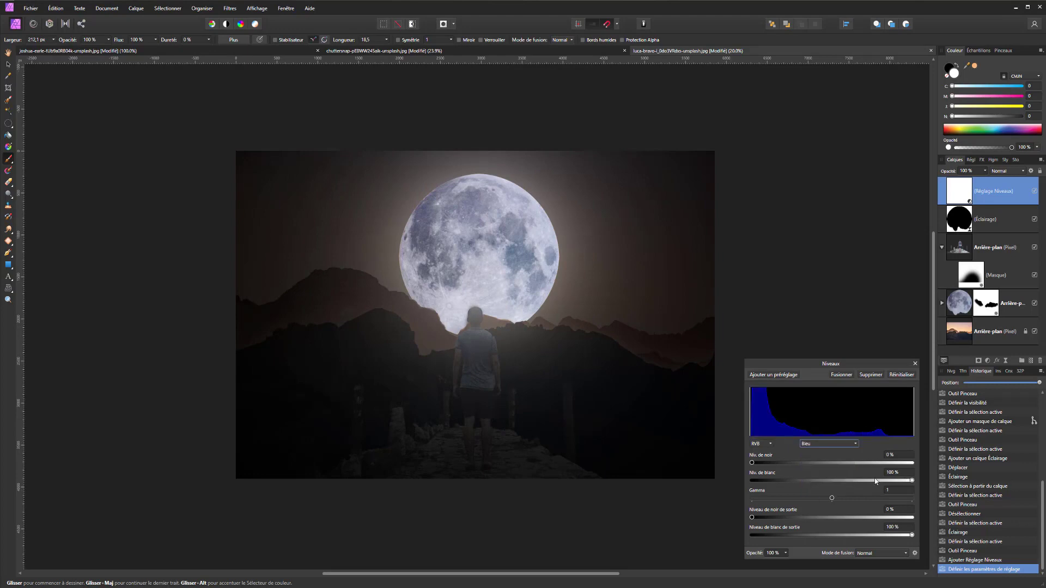
left_click_drag(912, 481, 908, 482)
left_click(810, 463)
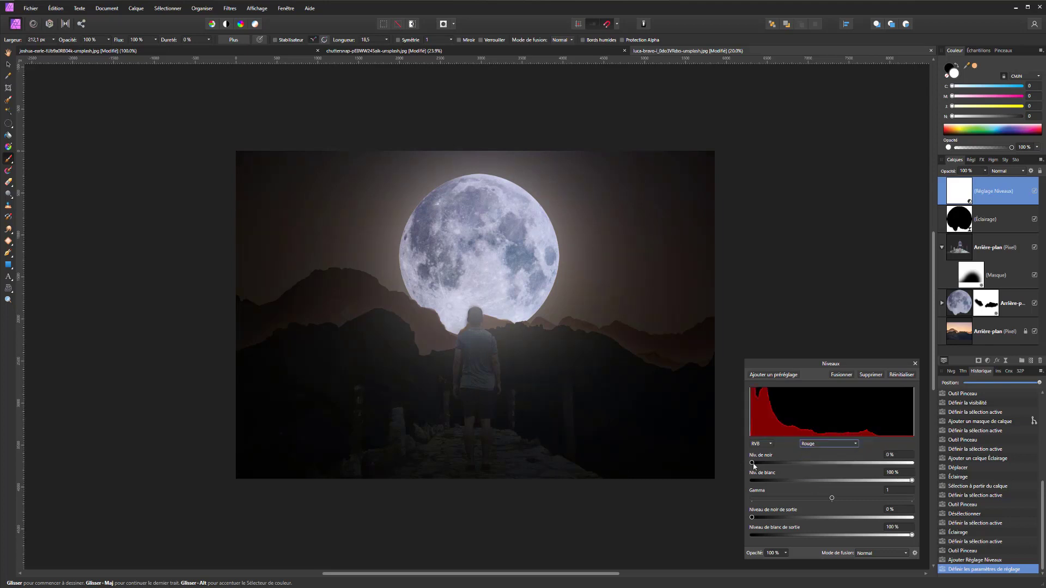
left_click_drag(752, 463, 755, 463)
left_click_drag(908, 481, 907, 481)
Add a new pixel layer with the Superposition blend mode and move it to the top of the layer stack.
left_click(999, 246)
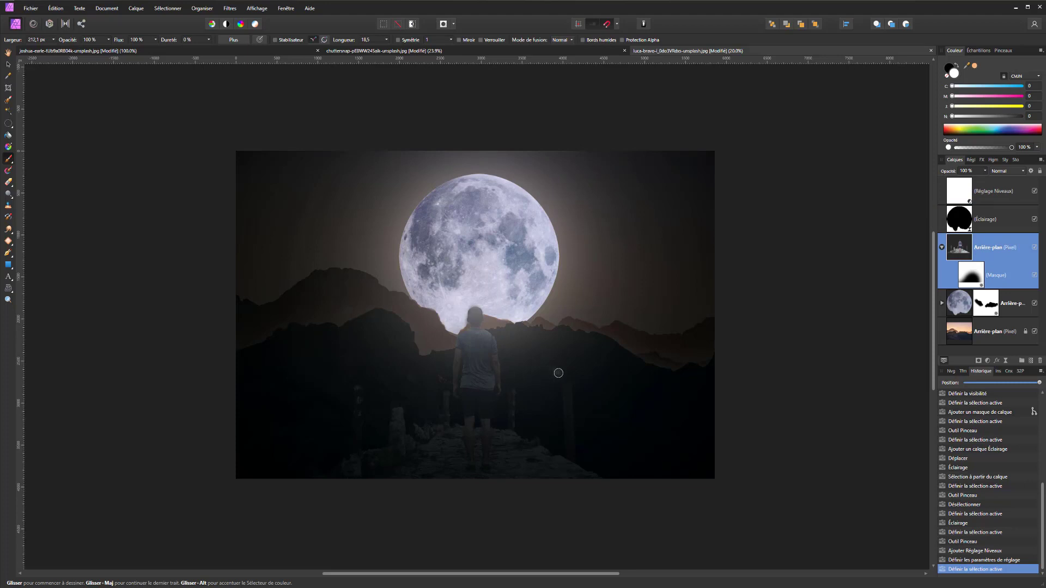
left_click_drag(471, 243, 469, 265)
left_click(1029, 361)
left_click(1003, 172)
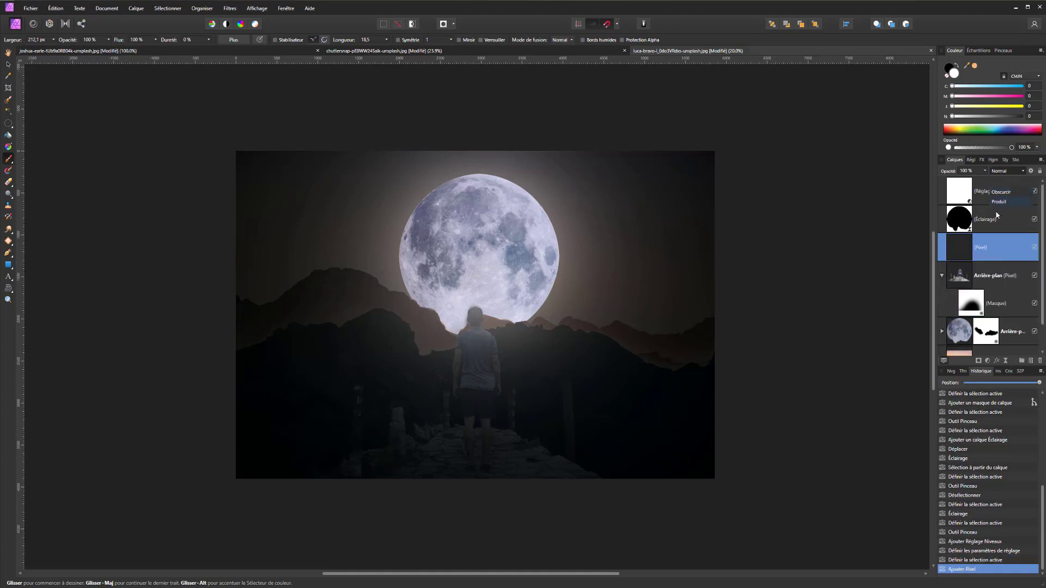
left_click(1006, 263)
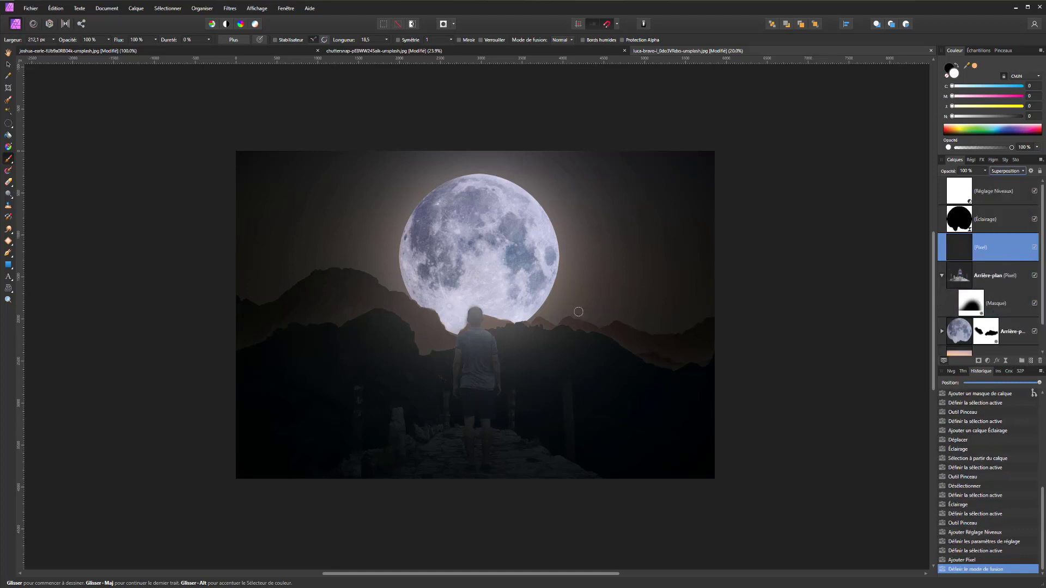
left_click_drag(582, 312, 594, 313)
left_click_drag(980, 247, 967, 179)
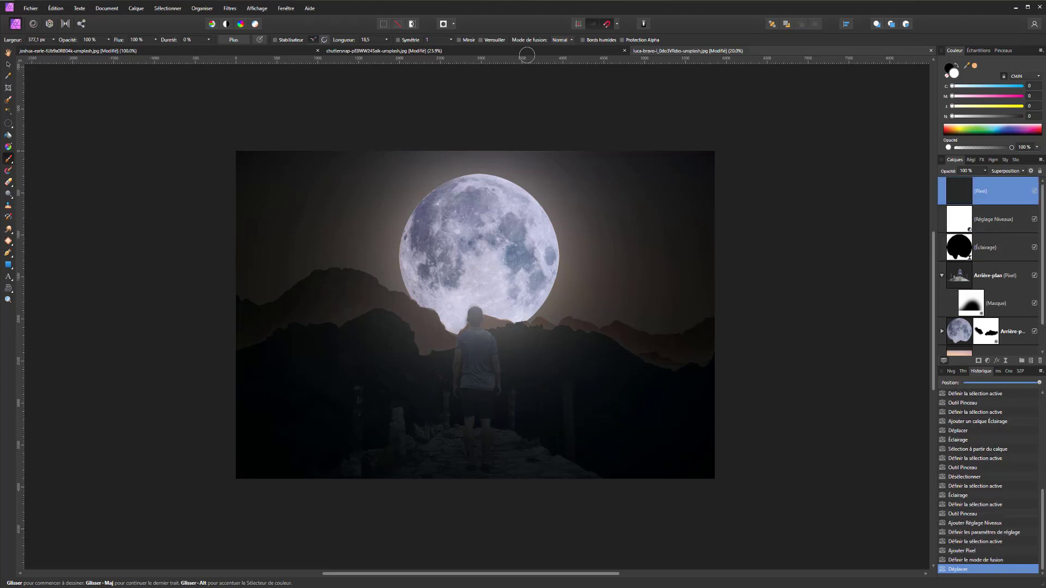
Set the brush color opacity to 43%, undo a test stroke on the pier, and change the new layer's blend mode to Lumière tamisée.
left_click(979, 148)
left_click_drag(516, 429, 551, 444)
key("ctrl+z")
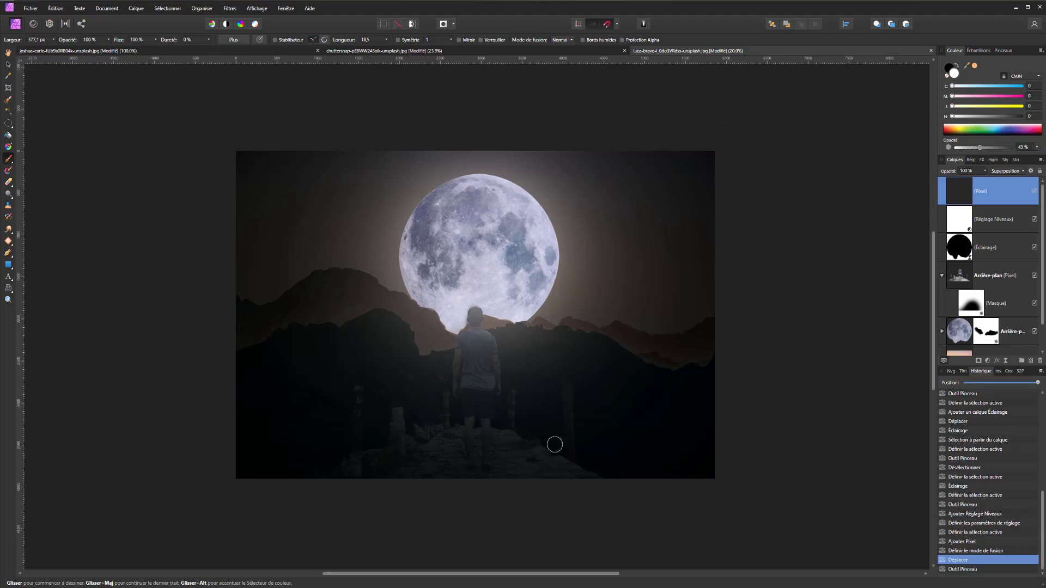
left_click(1021, 172)
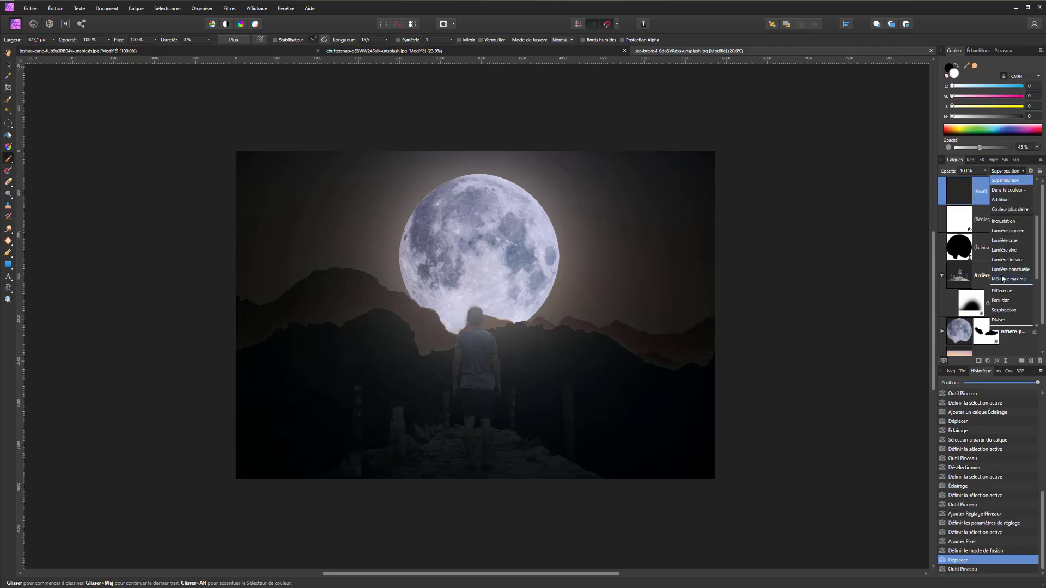
left_click(1010, 238)
Try painting white light over the man's head and shoulder on the Lumière tamisée layer, and undo the stroke.
mouse_move(535, 460)
left_mouse_down()
mouse_move(479, 315)
mouse_move(483, 330)
left_mouse_up()
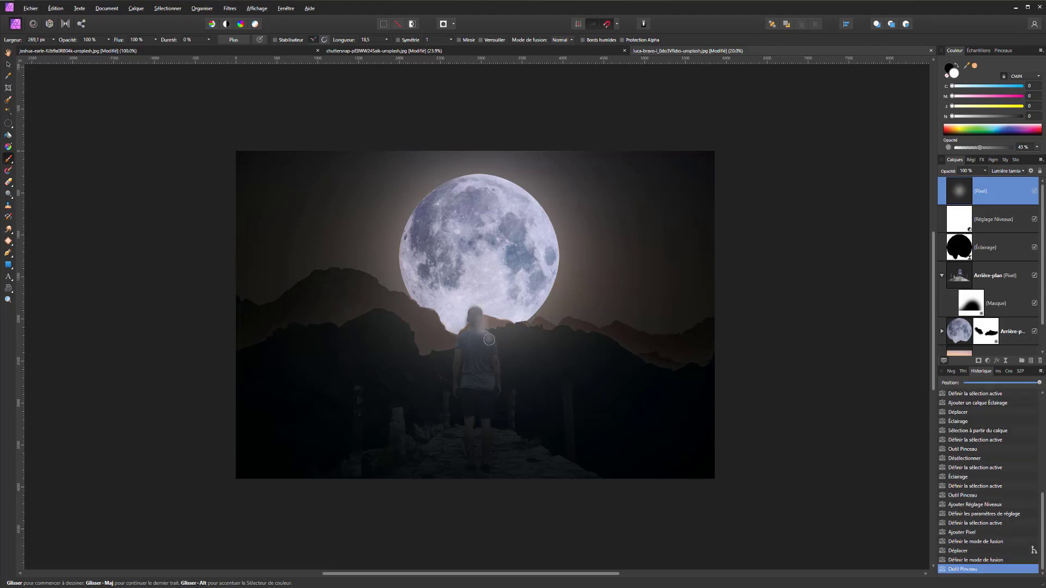
scroll(490, 339, "up", 5)
key("ctrl+z")
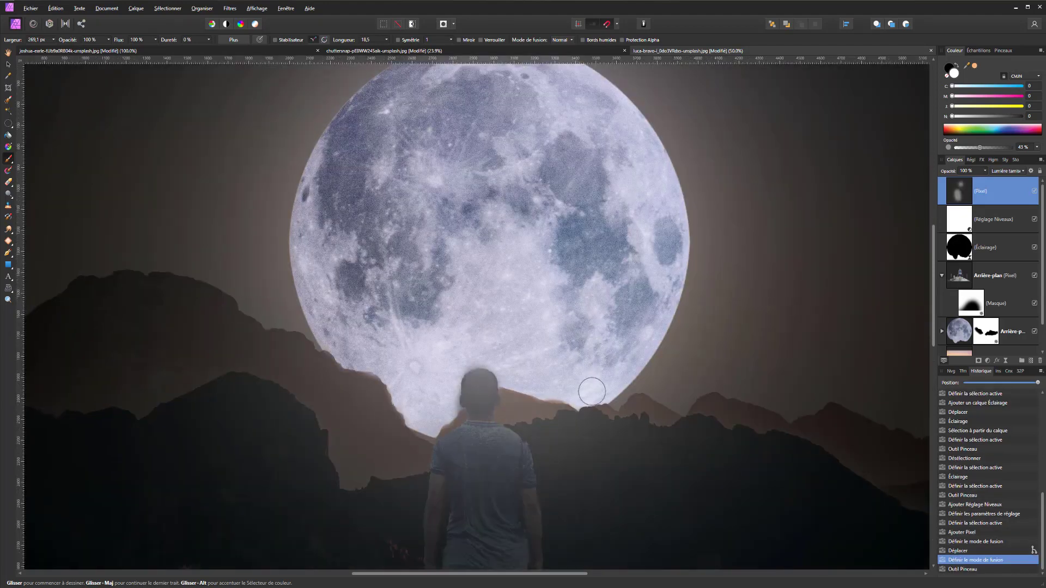
Load the man and pier layer as a selection and paint soft white light along the top of the man's head.
scroll(589, 405, "down", 3)
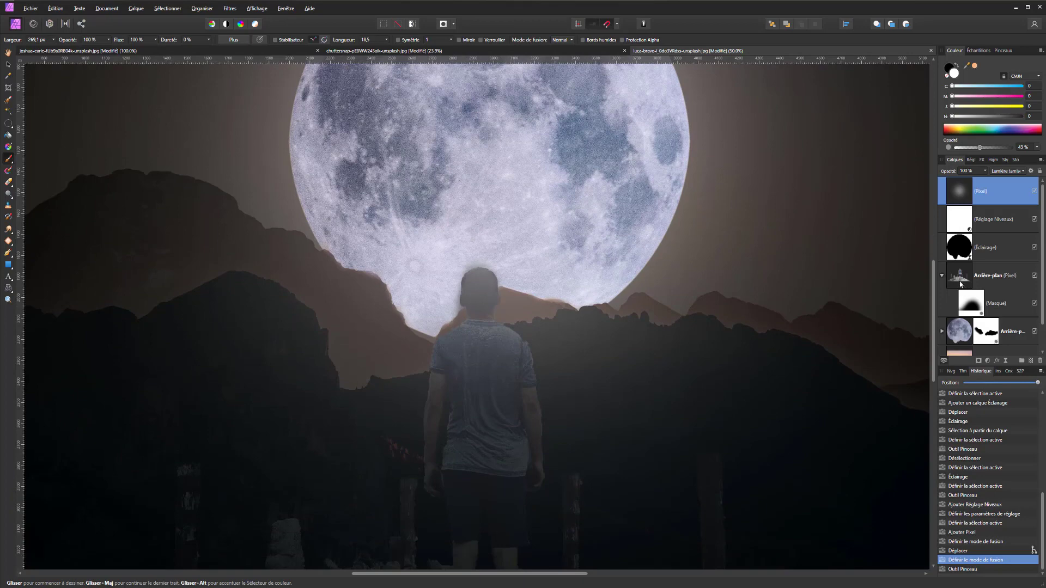
left_click(960, 280, "ctrl")
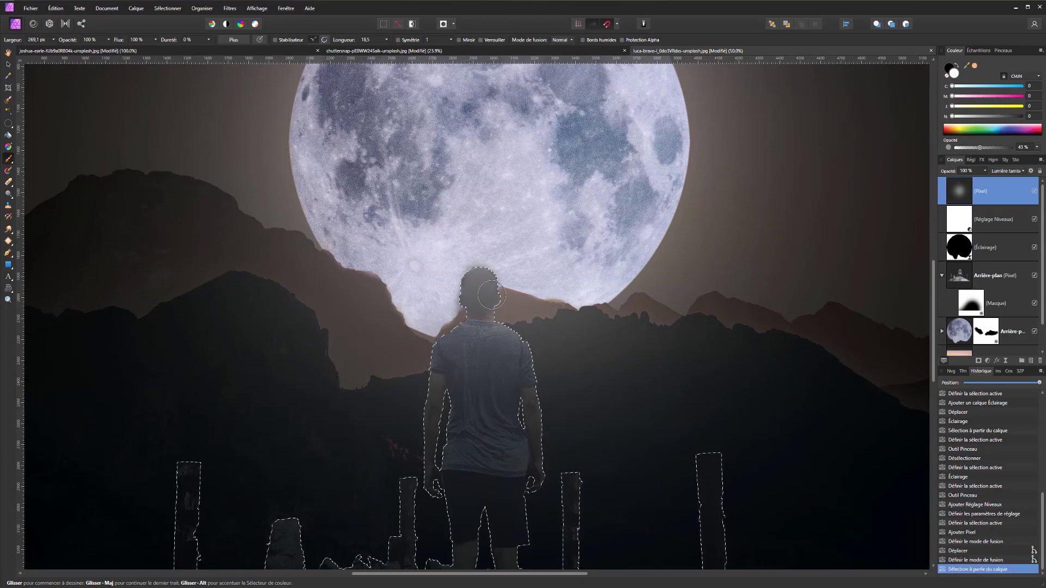
left_click_drag(497, 271, 467, 259)
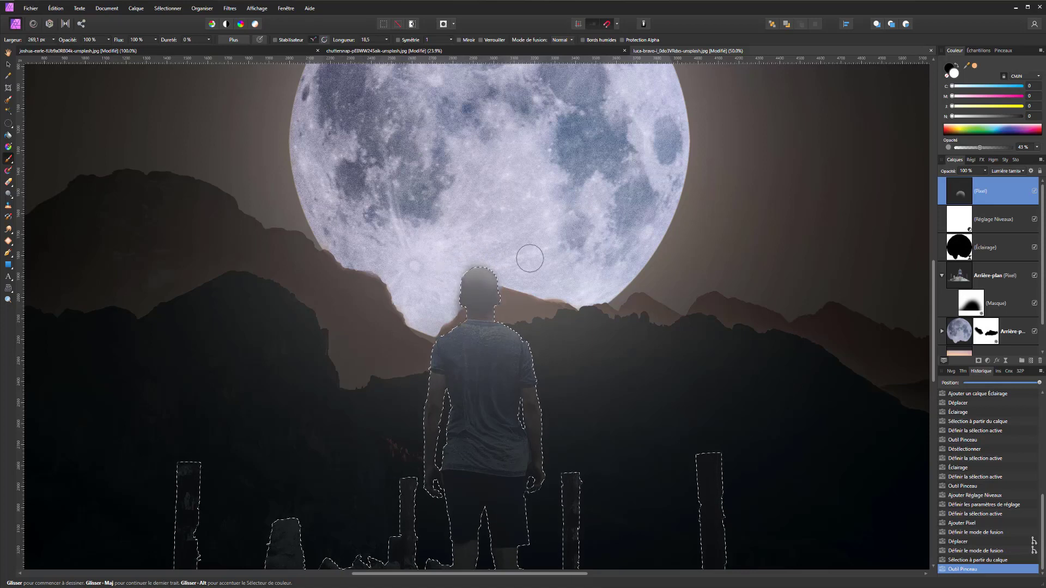
Raise the brush color opacity to 85% and paint more white light inside the selection on the man's head and left shoulder.
left_click_drag(987, 146, 1002, 147)
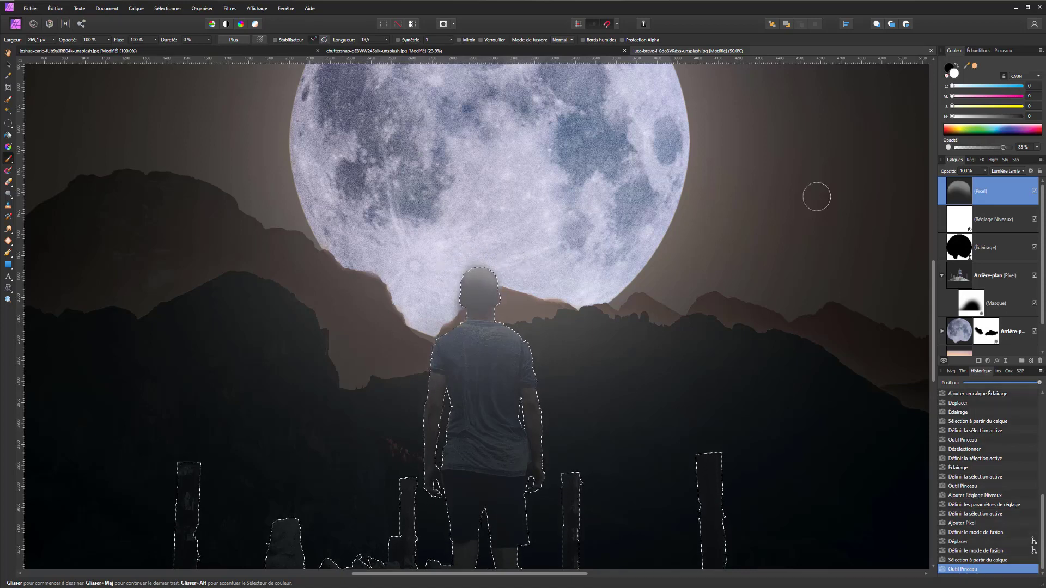
mouse_move(490, 259)
left_mouse_down()
mouse_move(449, 270)
mouse_move(438, 308)
mouse_move(473, 251)
left_mouse_up()
key("ctrl+z")
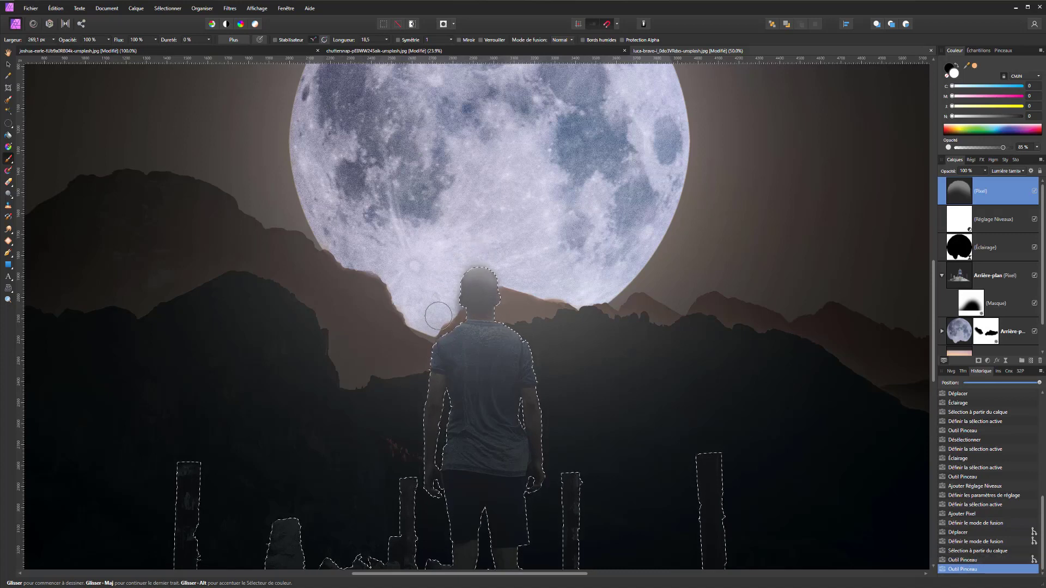
left_click_drag(439, 316, 440, 321)
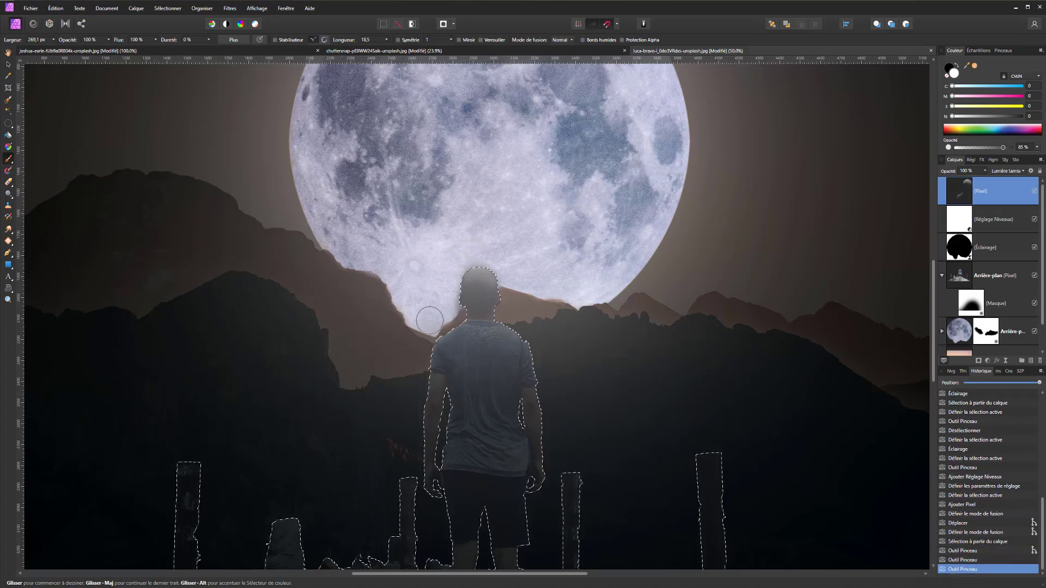
Paint white light inside the selection along the man's right shoulder, both sides of his shorts and his left shoulder and arm.
left_click_drag(516, 322, 530, 330)
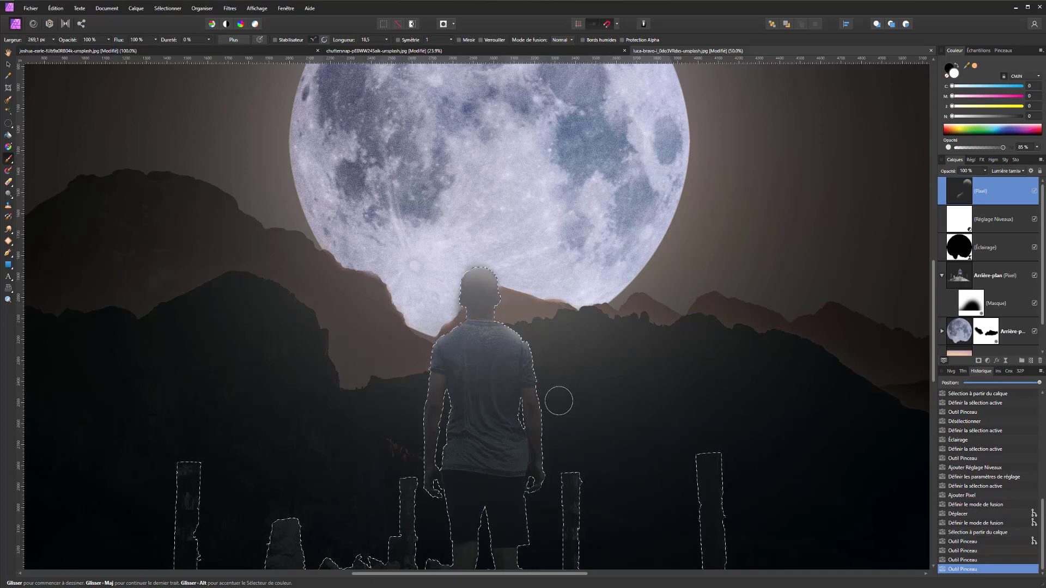
scroll(559, 400, "down", 3)
scroll(503, 391, "down", 2)
left_click_drag(443, 396, 453, 388)
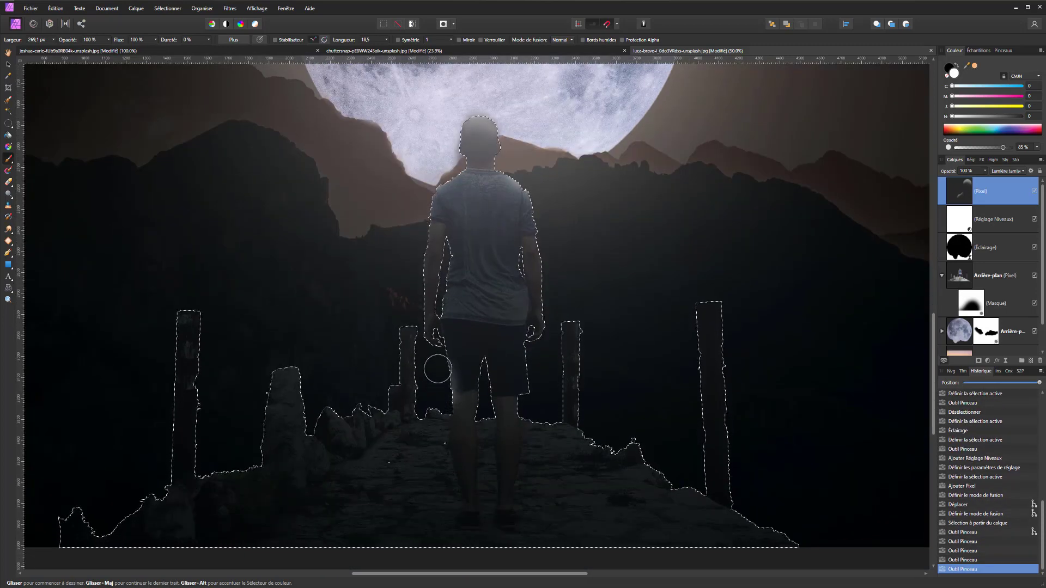
left_click_drag(539, 355, 534, 390)
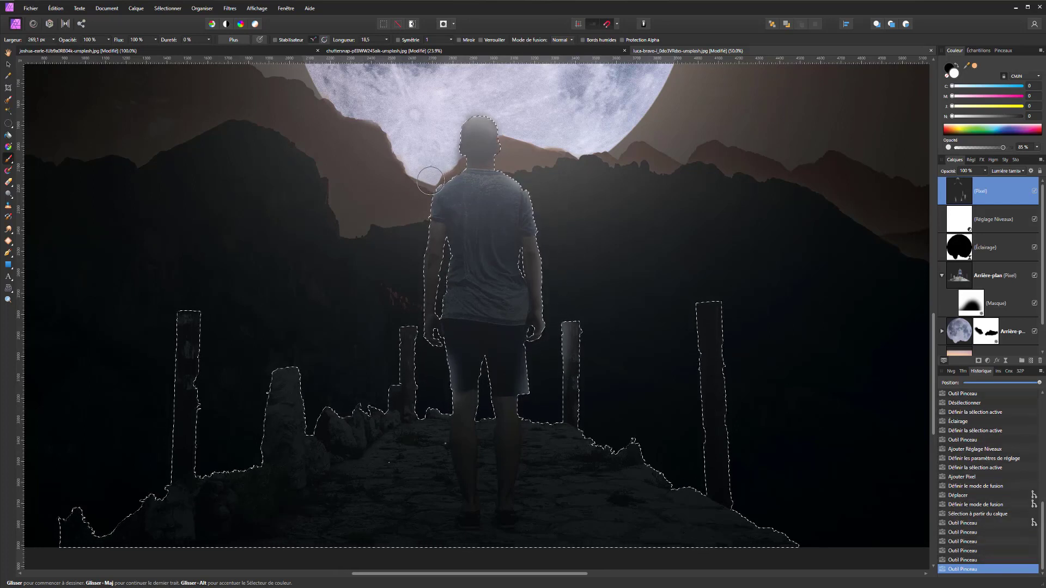
left_click_drag(431, 181, 418, 214)
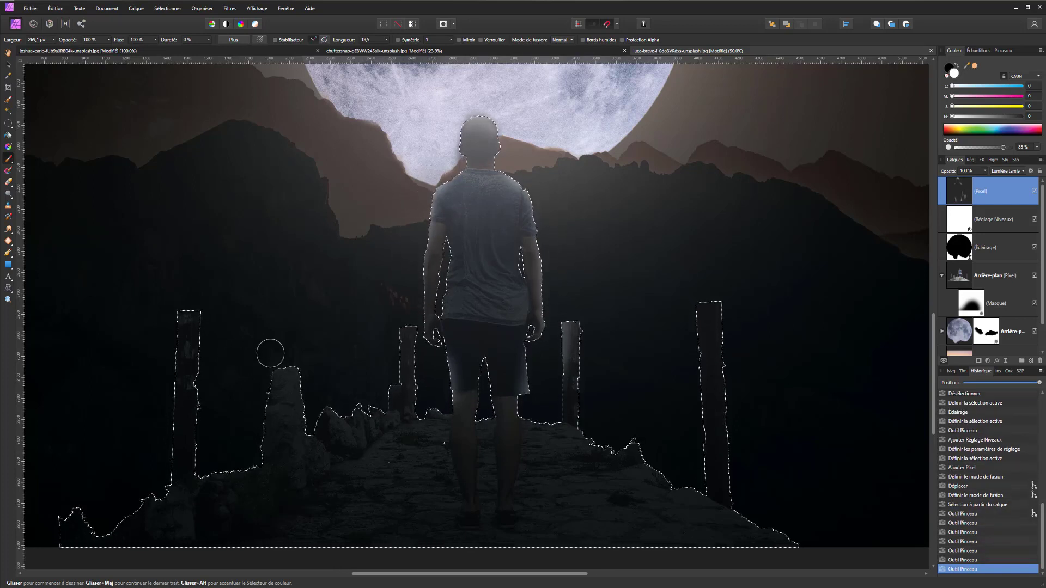
Paint white light along the moon-facing edges of the wooden posts and the rocks on both sides of the pier.
left_click_drag(213, 307, 208, 324)
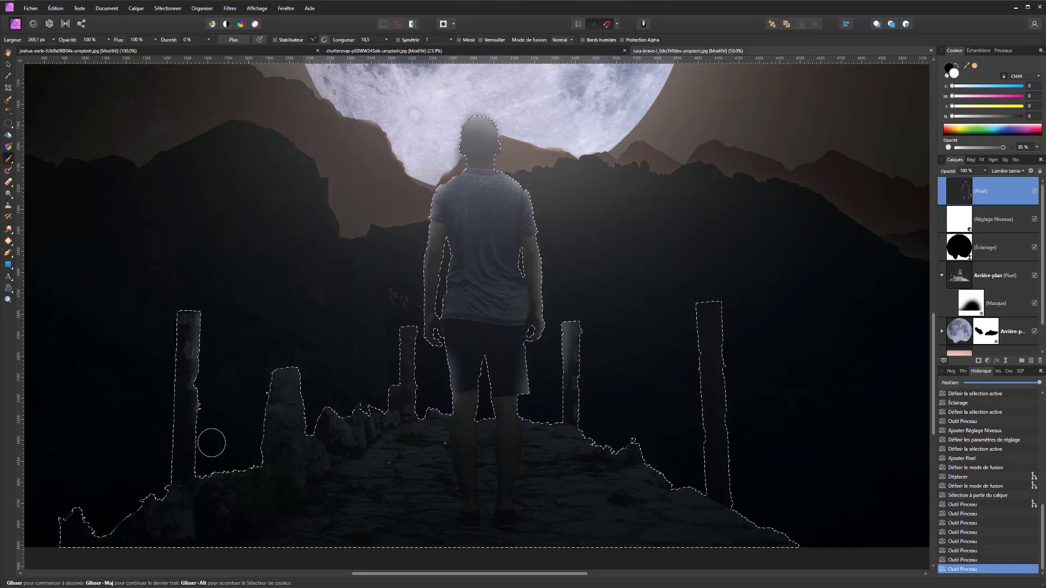
left_click_drag(301, 371, 312, 412)
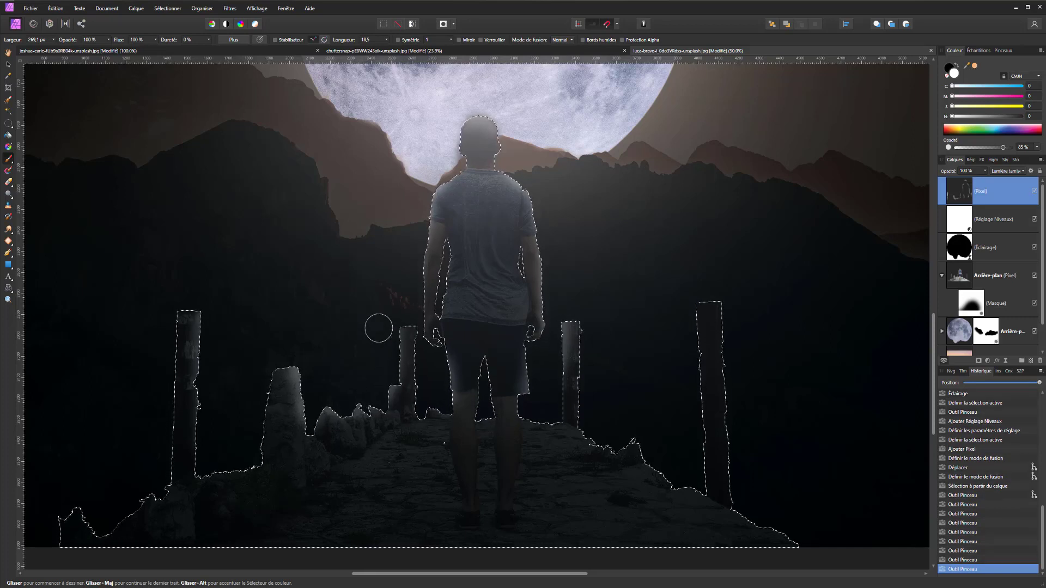
left_click_drag(690, 305, 690, 322)
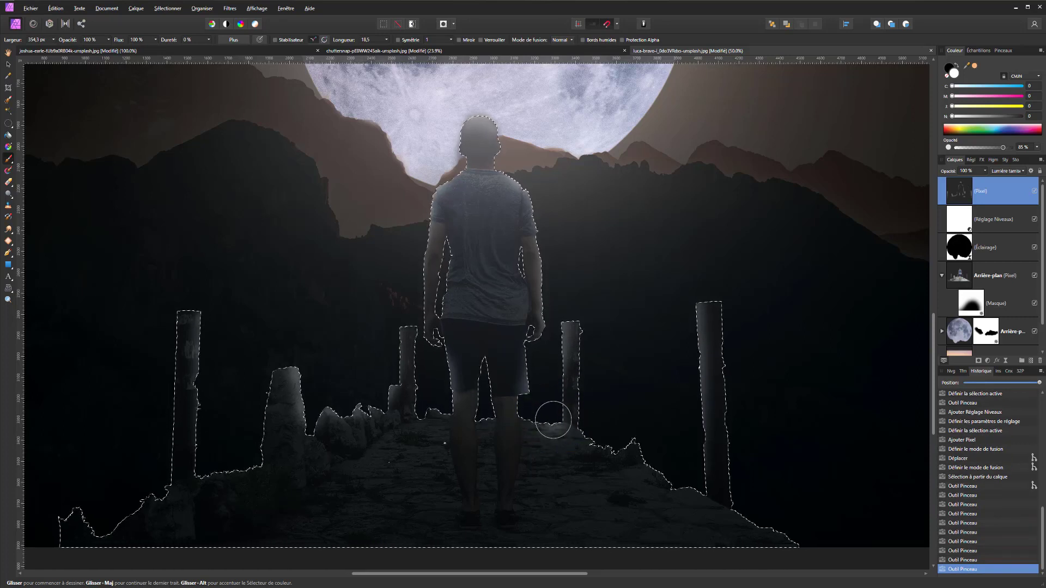
Paint light along the far edge of the pier around the man's legs, undoing the first strokes and repainting with a 120,3 px brush.
left_click_drag(553, 419, 535, 416)
mouse_move(430, 409)
left_mouse_down()
mouse_move(419, 408)
mouse_move(439, 435)
left_mouse_up()
key("ctrl+z")
key("ctrl+z")
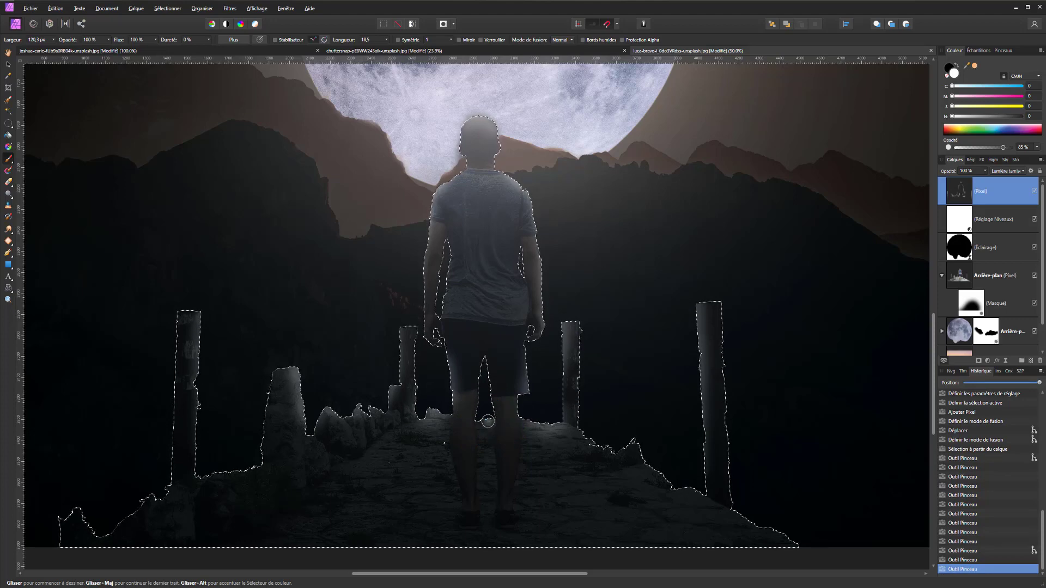
left_click_drag(488, 421, 485, 427)
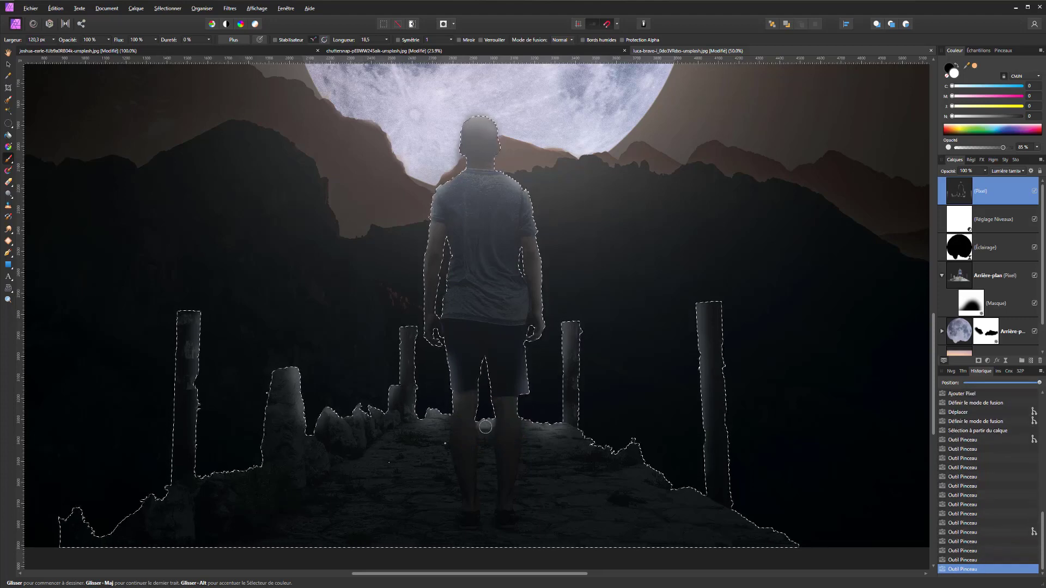
Deselect the man and pier, and reduce the painted light layer's opacity to 87%.
scroll(486, 431, "down", 1)
scroll(486, 431, "down", 4)
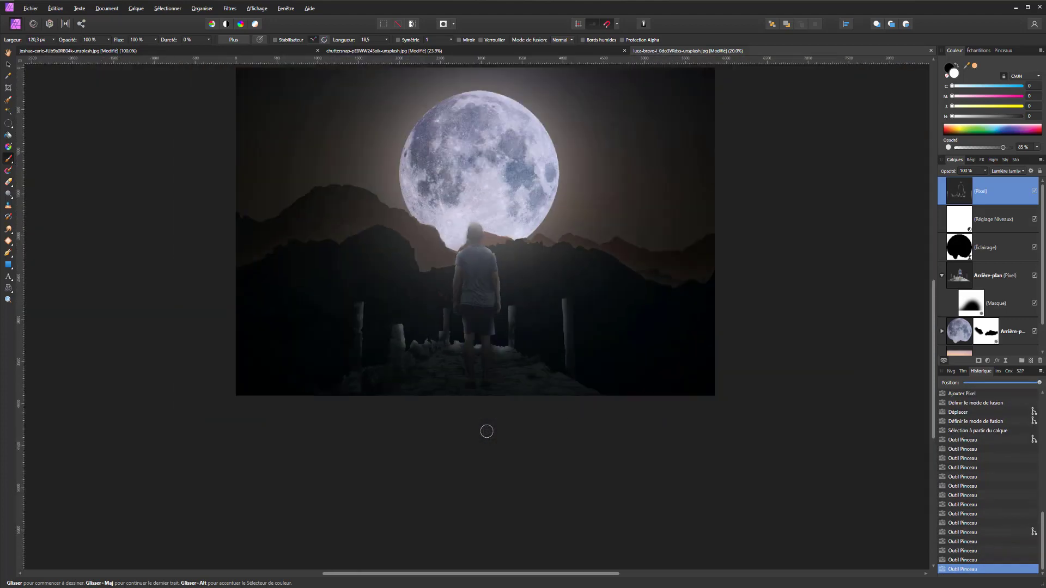
key("ctrl+d")
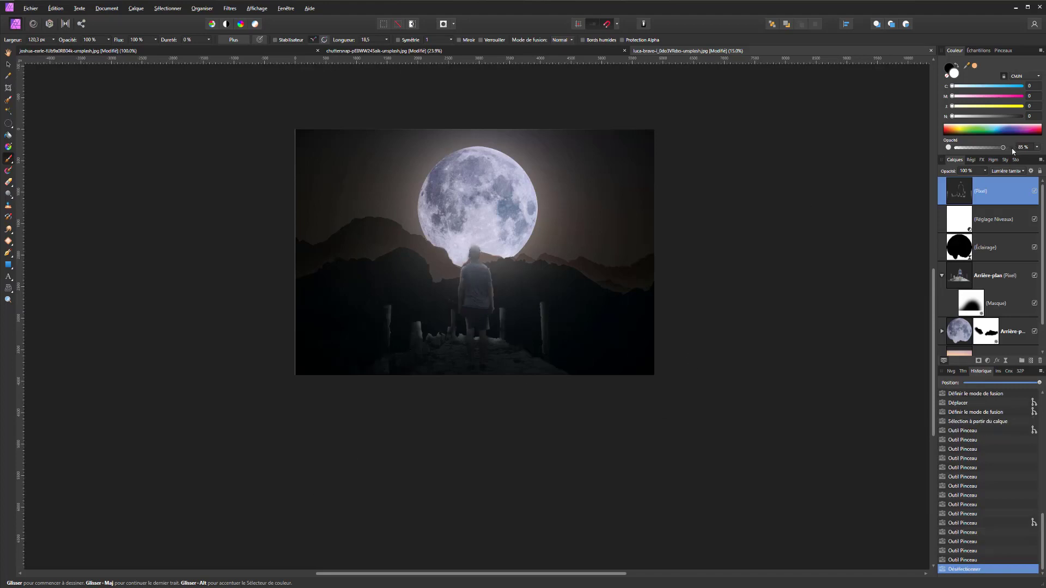
left_click(984, 172)
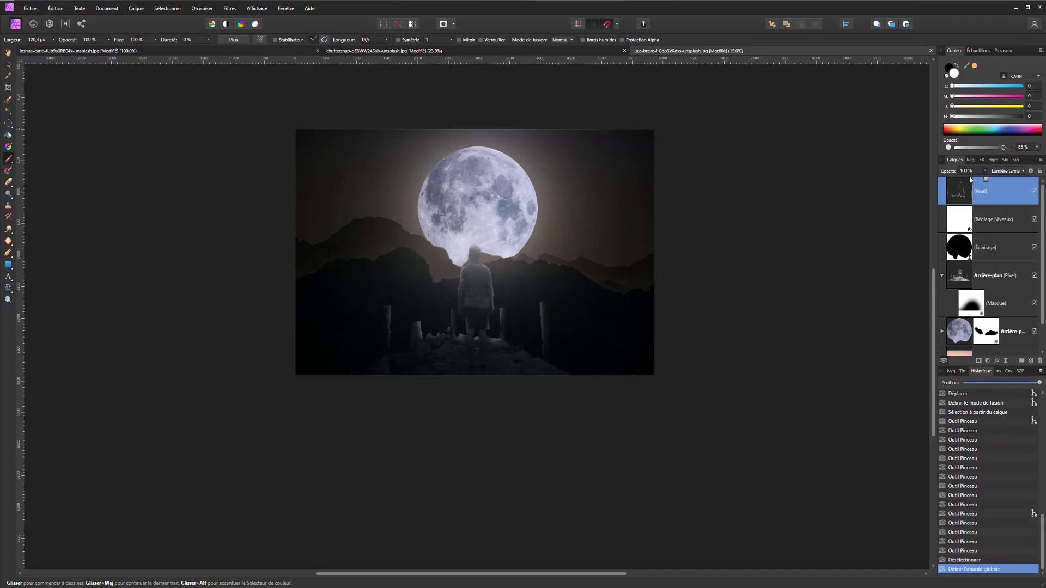
mouse_move(986, 181)
left_mouse_down()
mouse_move(964, 180)
mouse_move(978, 181)
left_mouse_up()
Add a Luminosité/Contraste adjustment with brightness at 11% and contrast at 8%.
left_click(987, 361)
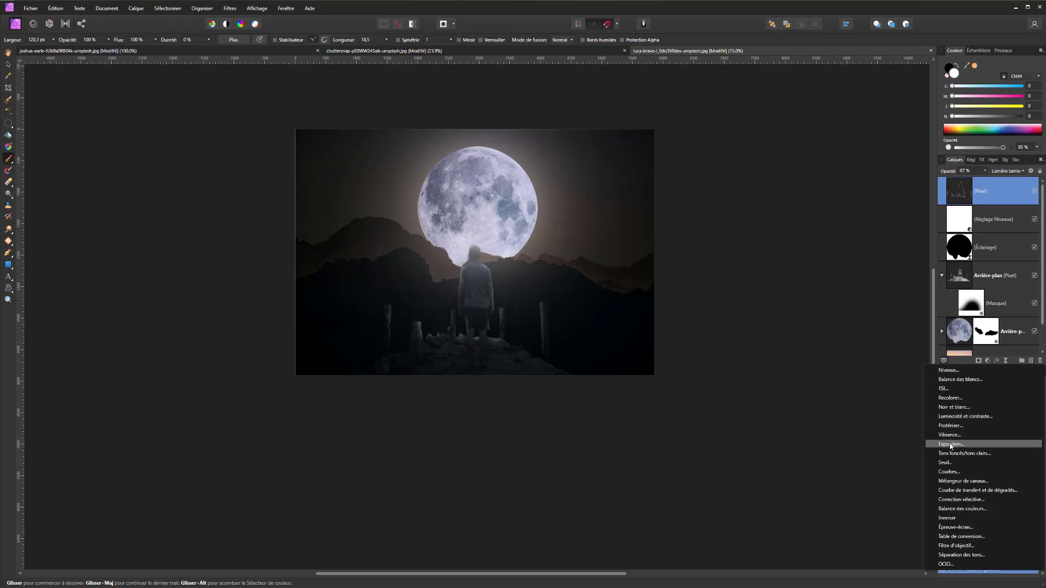
left_click(965, 417)
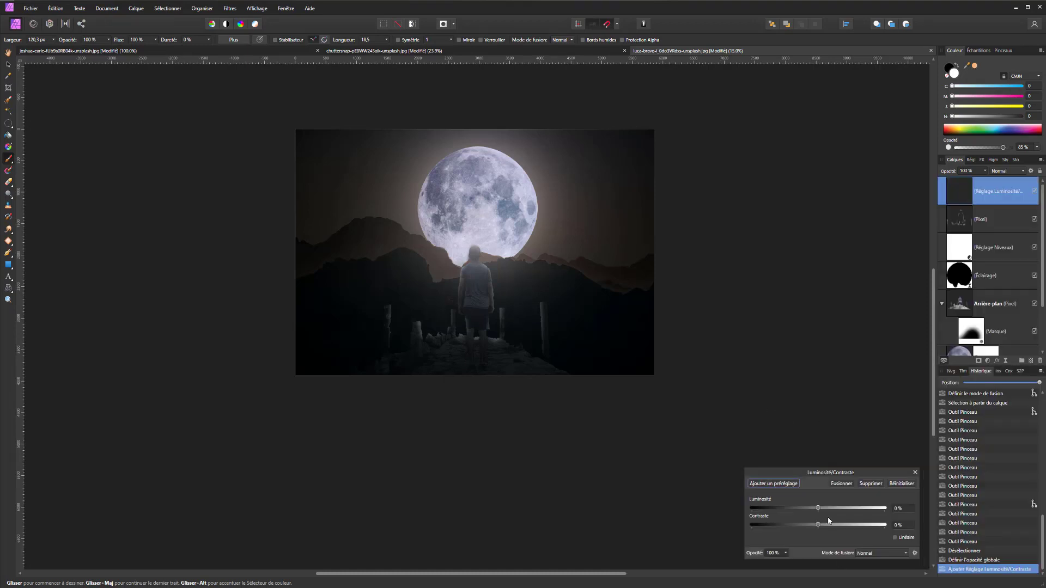
mouse_move(817, 524)
left_mouse_down()
mouse_move(844, 524)
mouse_move(824, 524)
mouse_move(826, 507)
left_mouse_up()
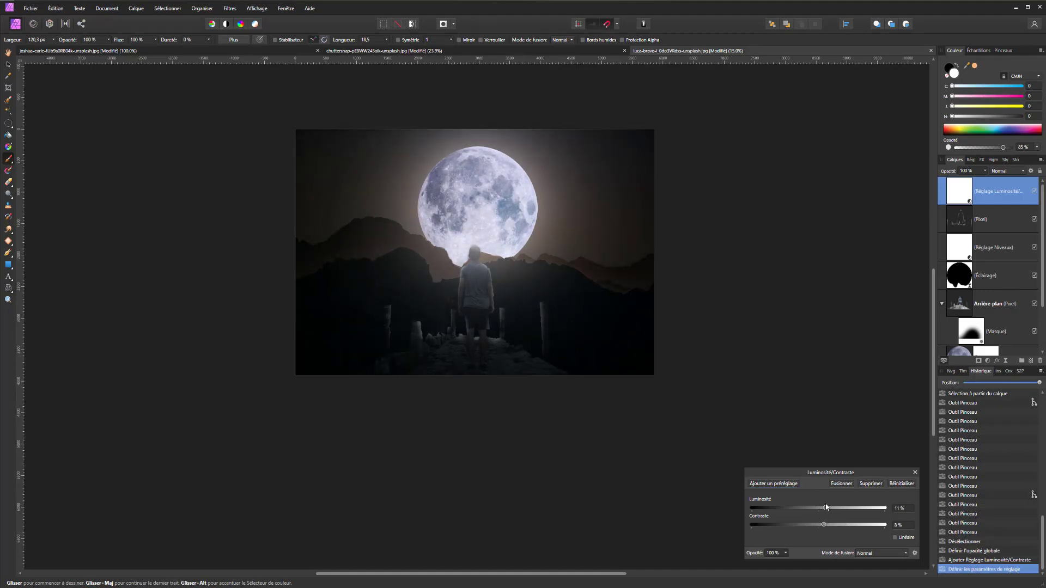
Add a Recolorer adjustment above the other layers with a hue of 212,3°.
left_click(987, 360)
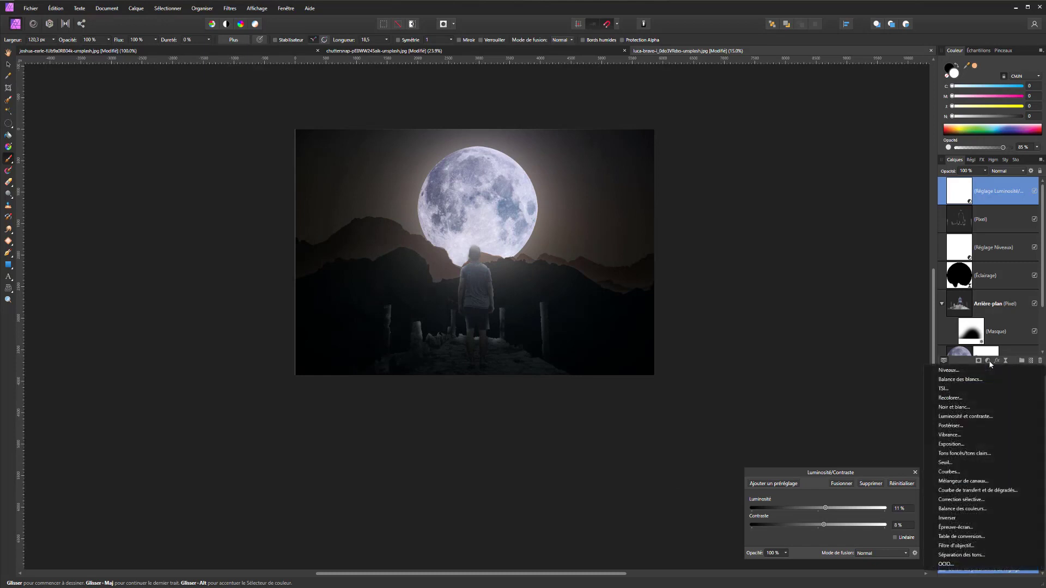
left_click(959, 399)
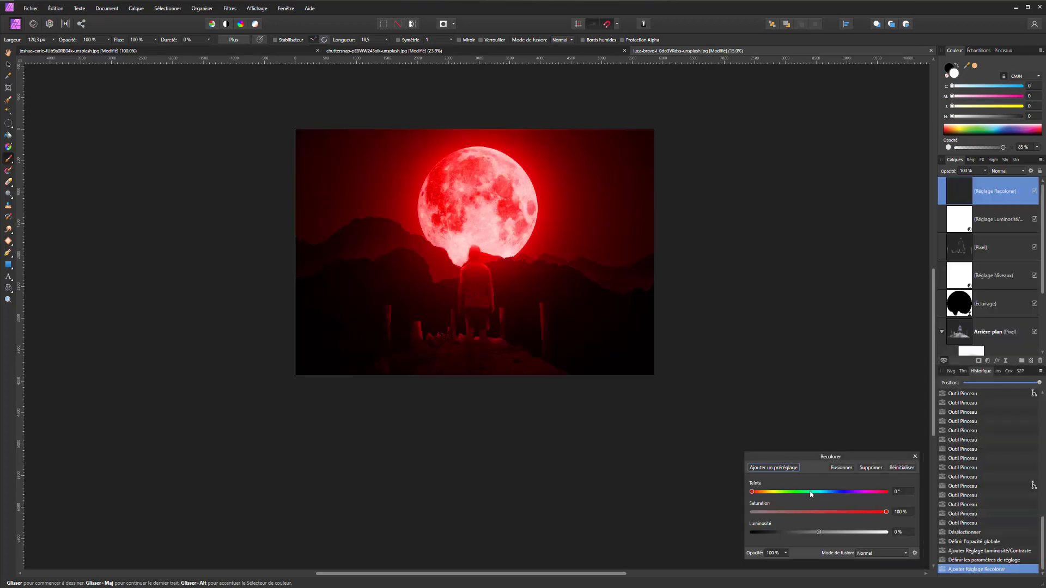
left_click_drag(810, 494, 831, 492)
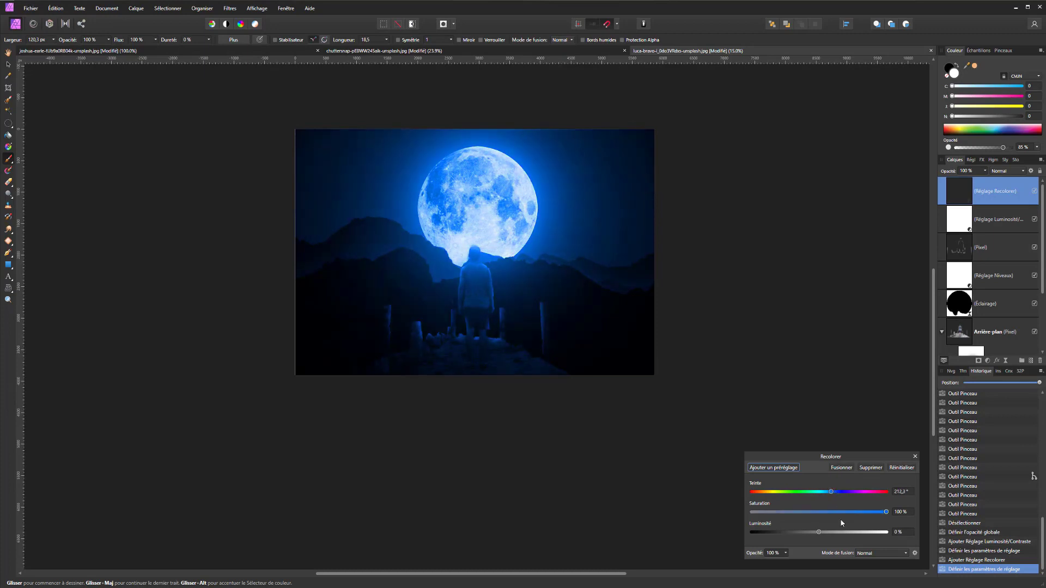
Change the Recolorer adjustment's blend mode to Lumière tamisée and lower its opacity to 68%.
left_click(891, 557)
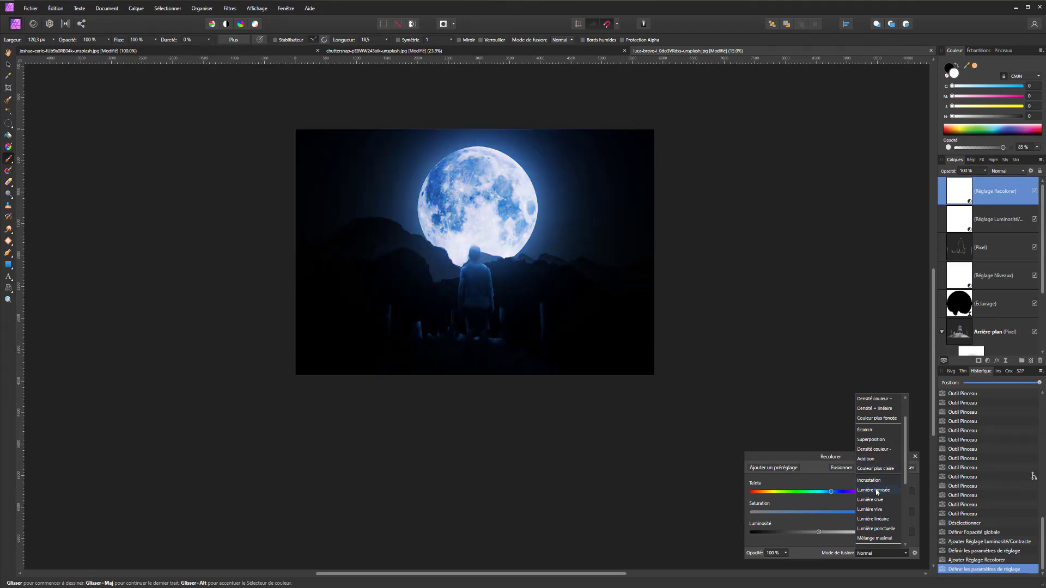
left_click(877, 492)
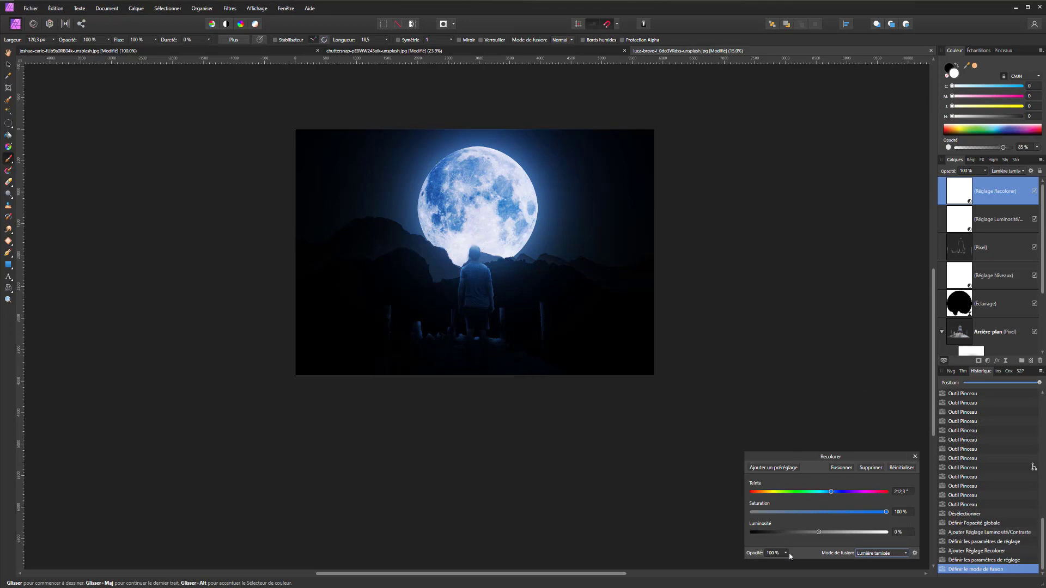
left_click_drag(786, 555, 768, 561)
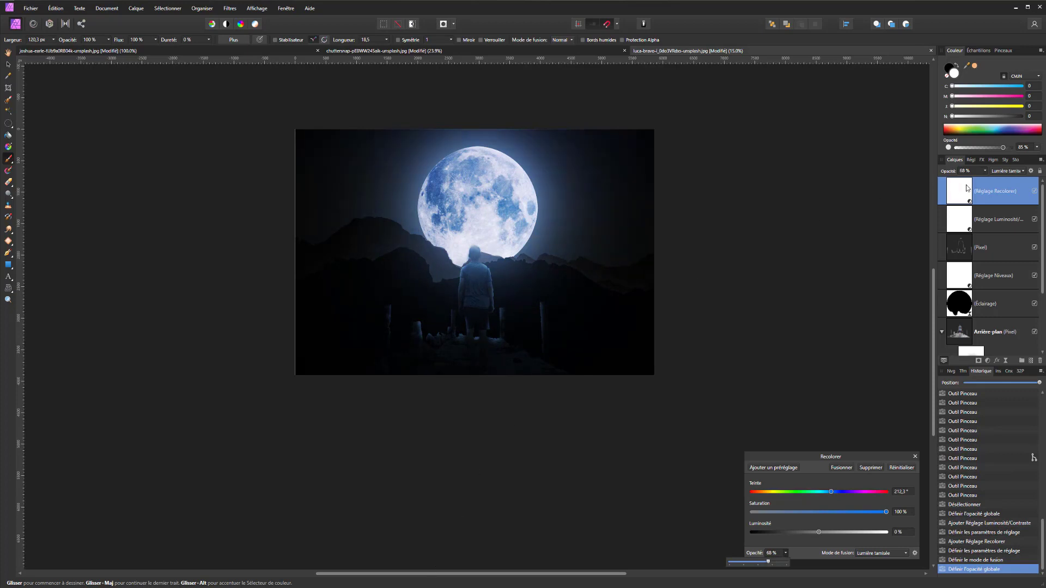
Erase excess light from the man's head on the painted light layer with a 124,2 px eraser at 0% hardness, checking the layer's effect.
left_click(1034, 247)
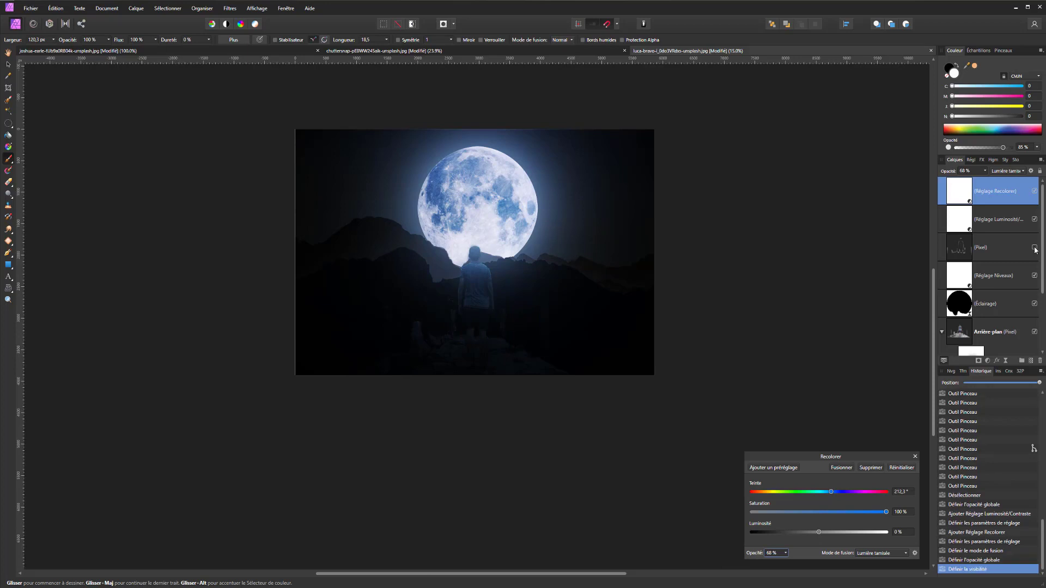
left_click(960, 250)
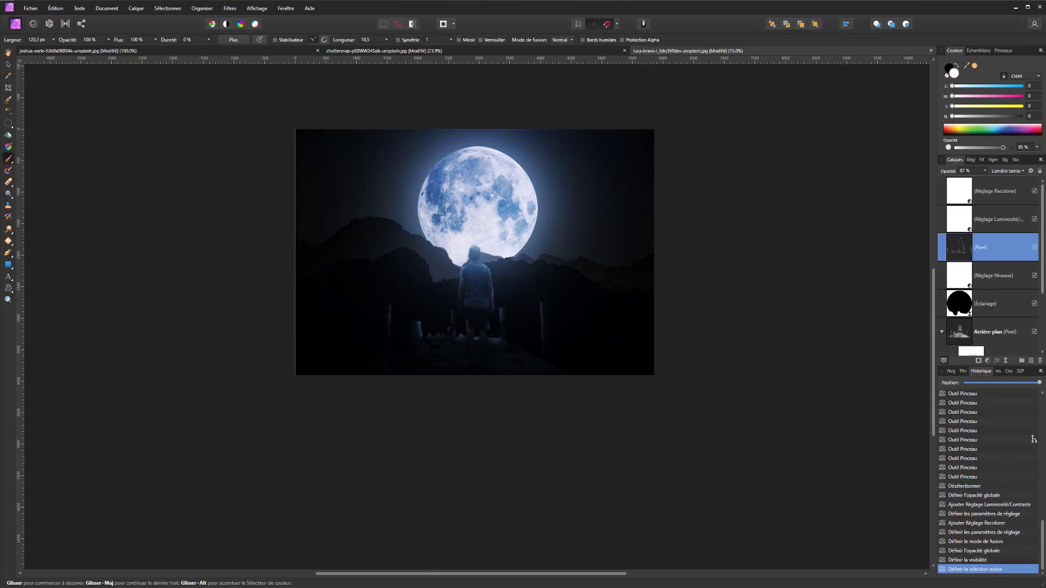
left_click(6, 183)
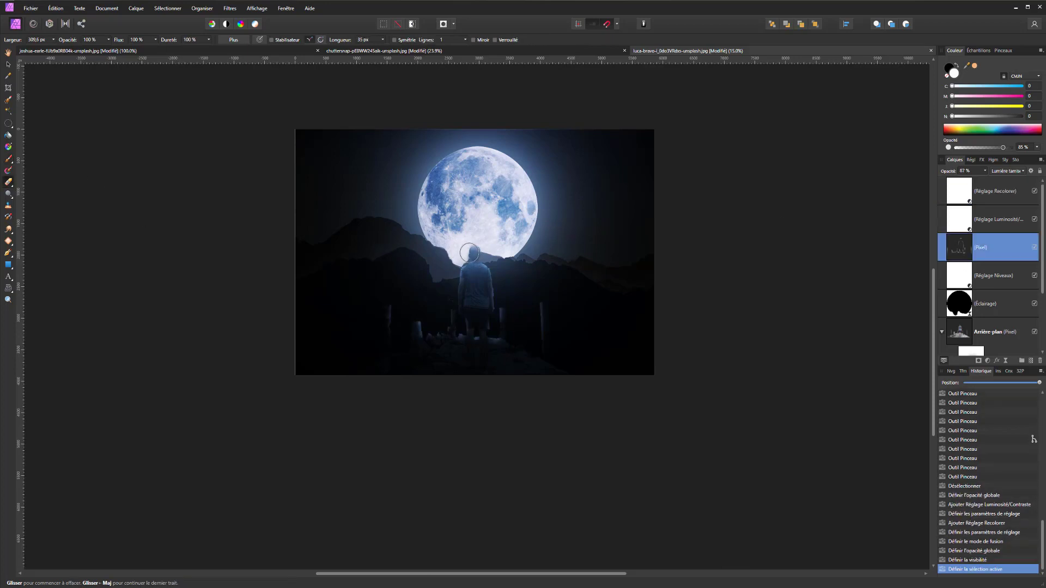
scroll(475, 258, "up", 5)
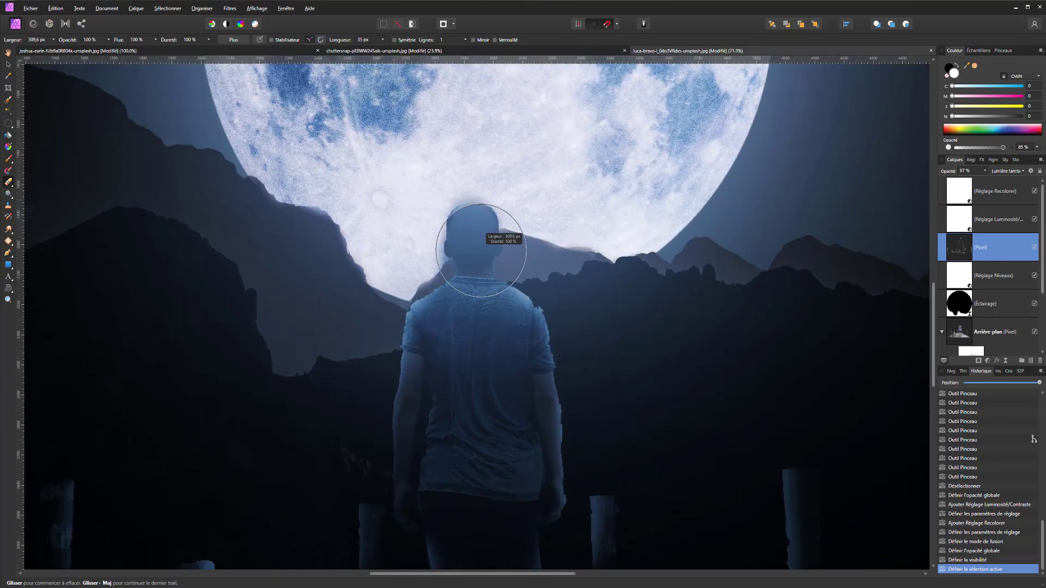
mouse_move(481, 251)
left_mouse_down()
mouse_move(462, 250)
mouse_move(467, 236)
left_mouse_up()
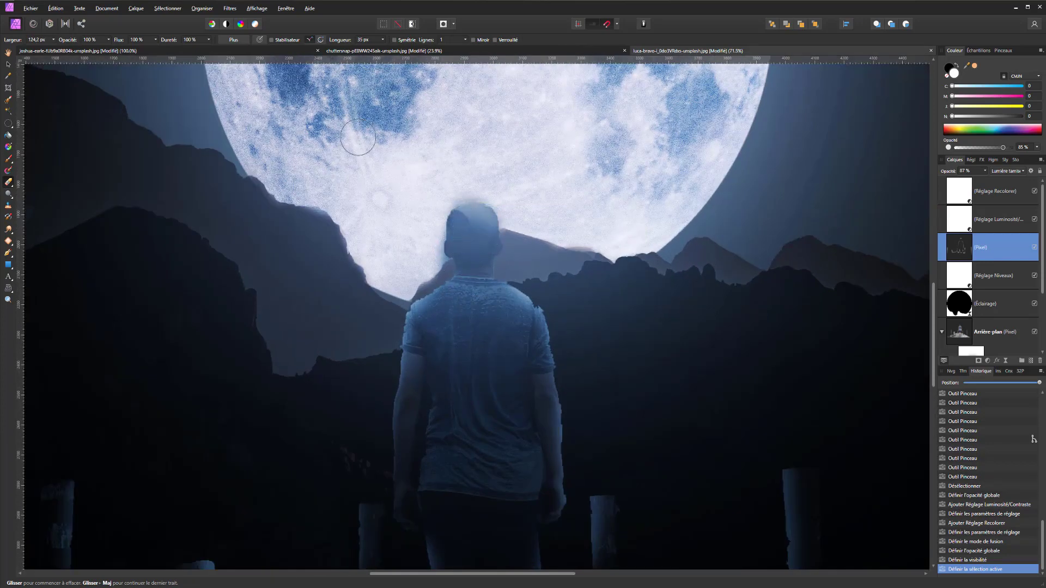
left_click(208, 40)
left_click_drag(209, 49, 153, 49)
left_click(474, 232)
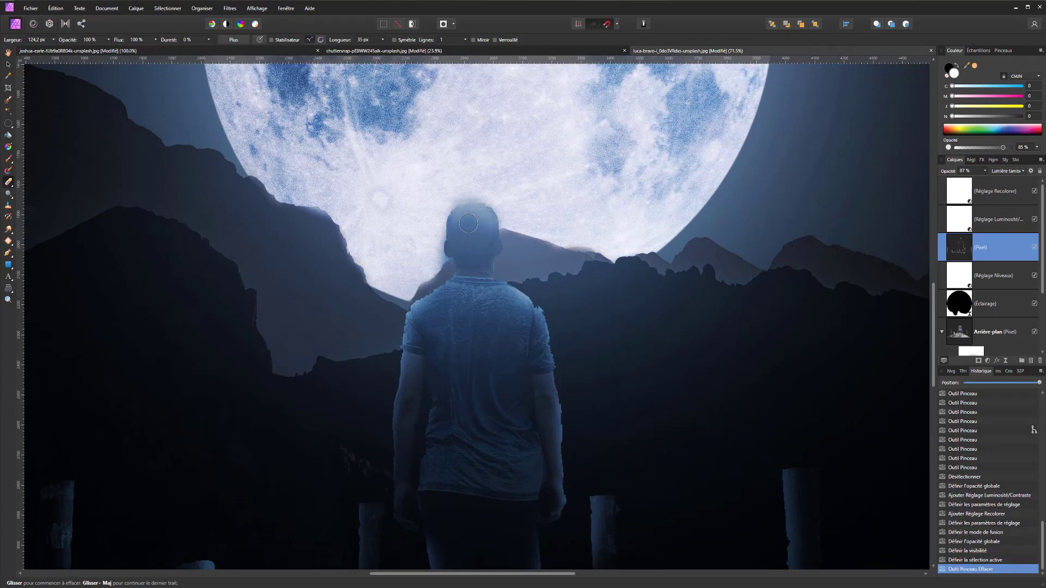
left_click_drag(470, 228, 465, 233)
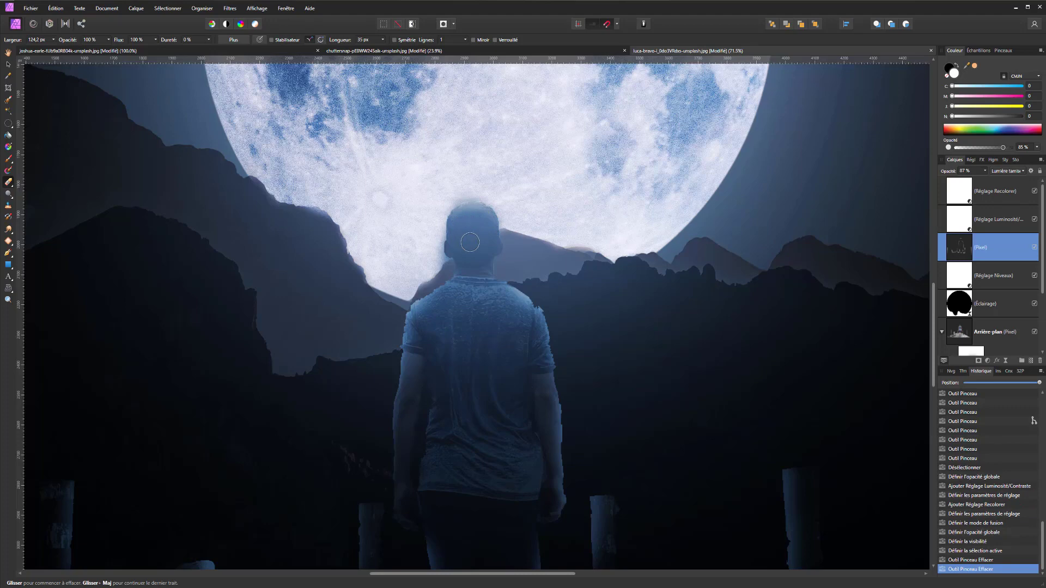
scroll(479, 286, "down", 5)
scroll(479, 286, "down", 3)
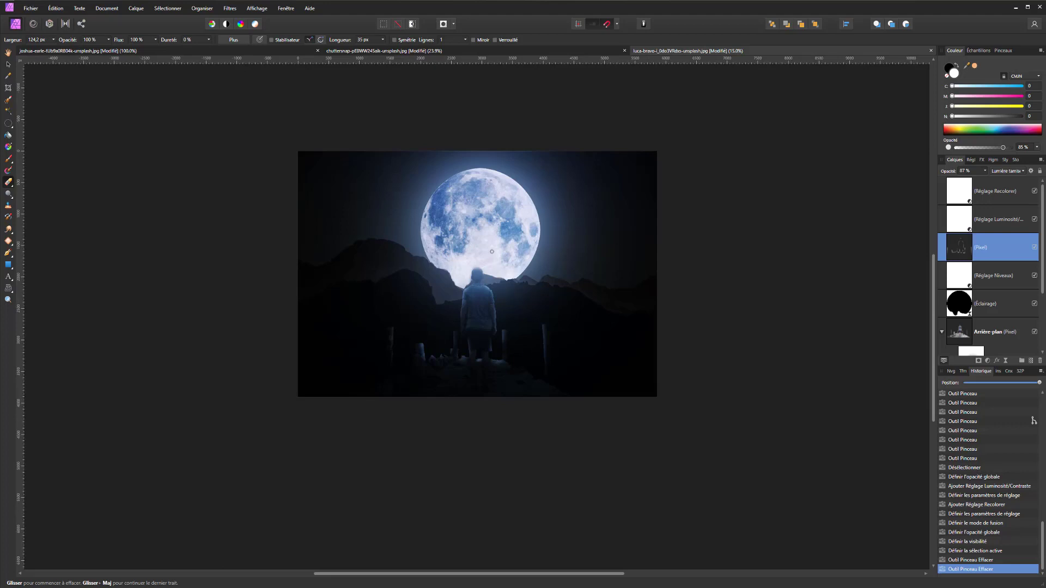
left_click(1034, 248)
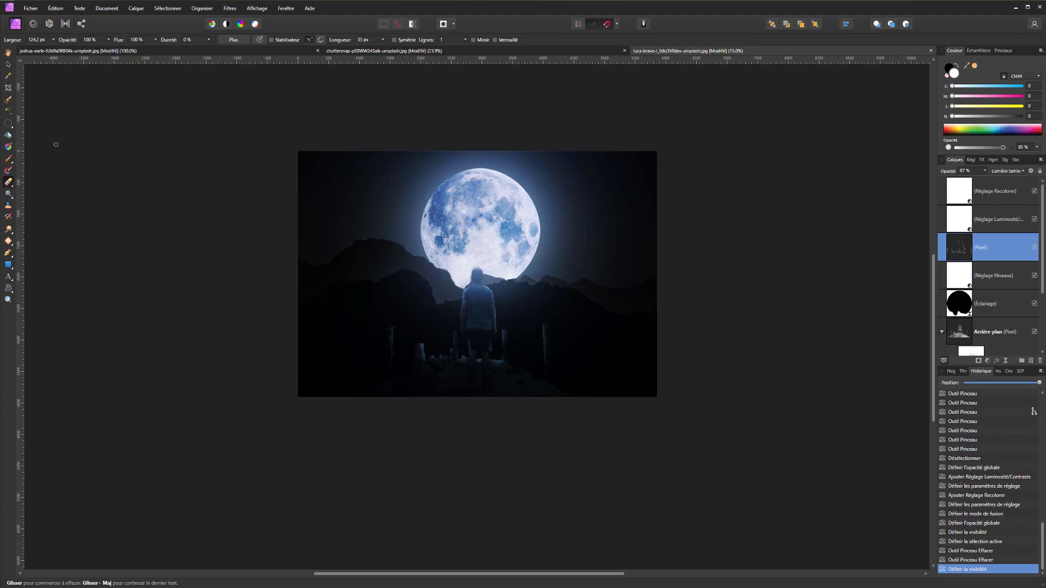
Try painting soft white light around the moon with a 420,3 px brush, and undo the stroke.
left_click(9, 159)
mouse_move(429, 289)
left_mouse_down()
mouse_move(441, 289)
mouse_move(427, 275)
left_mouse_up()
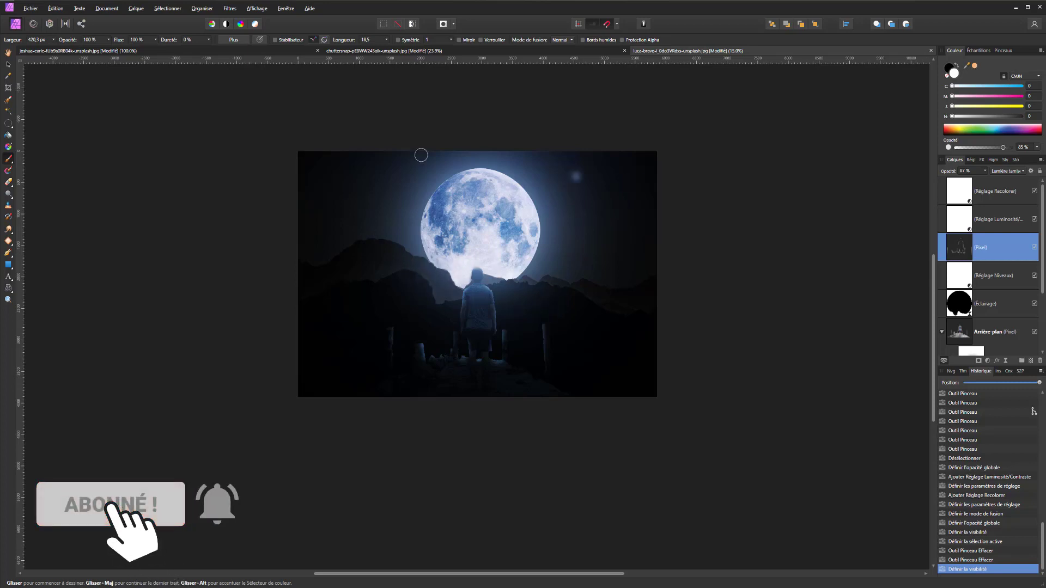
mouse_move(434, 302)
left_mouse_down()
mouse_move(425, 280)
mouse_move(406, 270)
left_mouse_up()
key("ctrl+z")
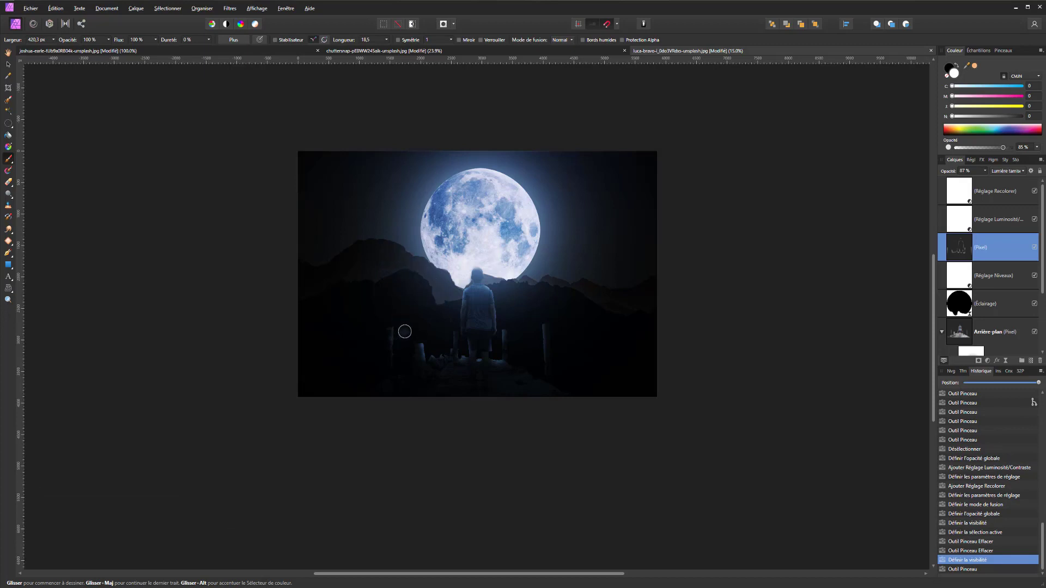
scroll(523, 298, "down", 2)
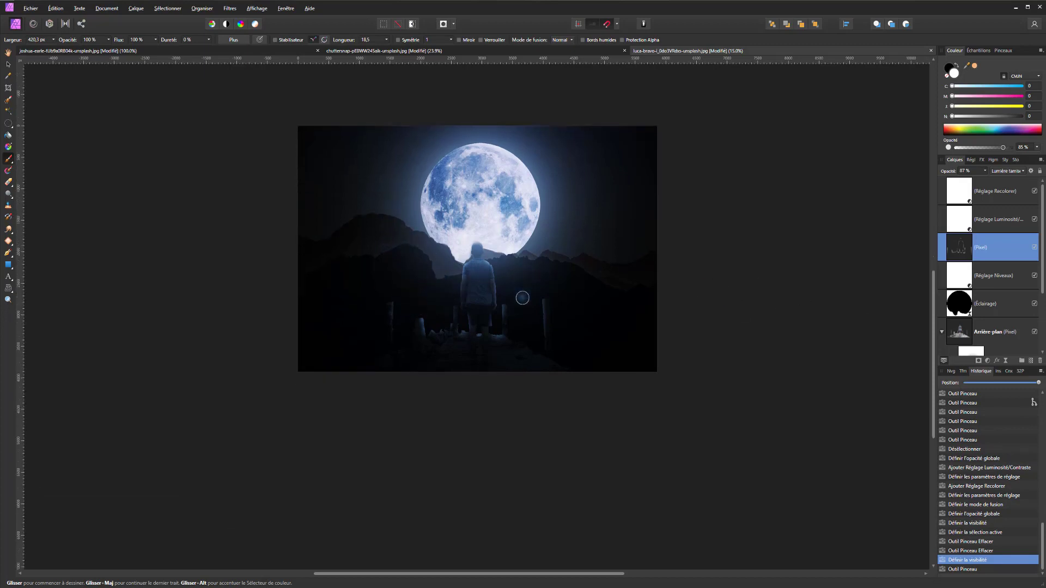
scroll(523, 297, "up", 3)
scroll(523, 292, "down", 2)
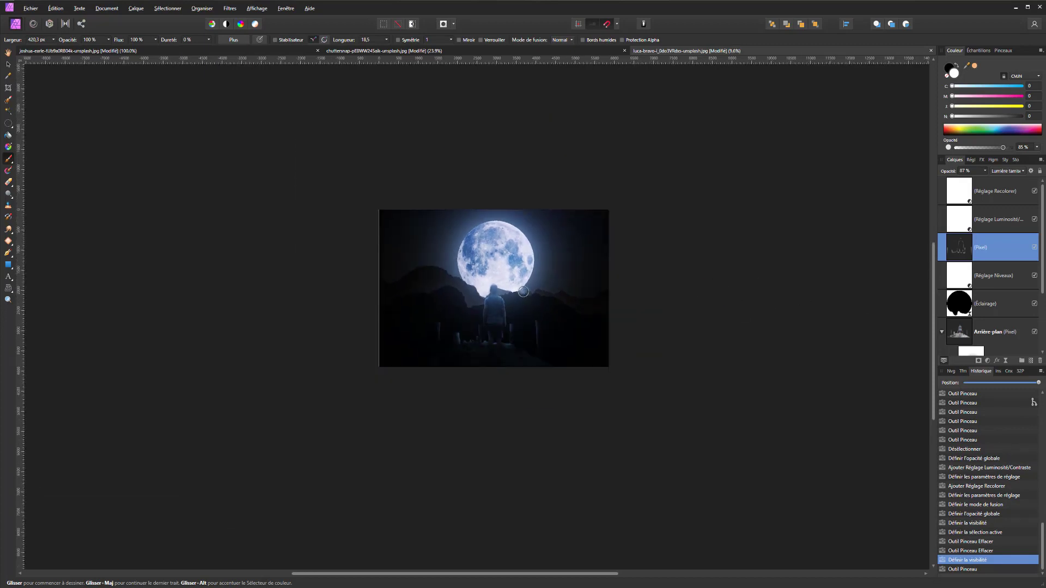
scroll(523, 292, "up", 1)
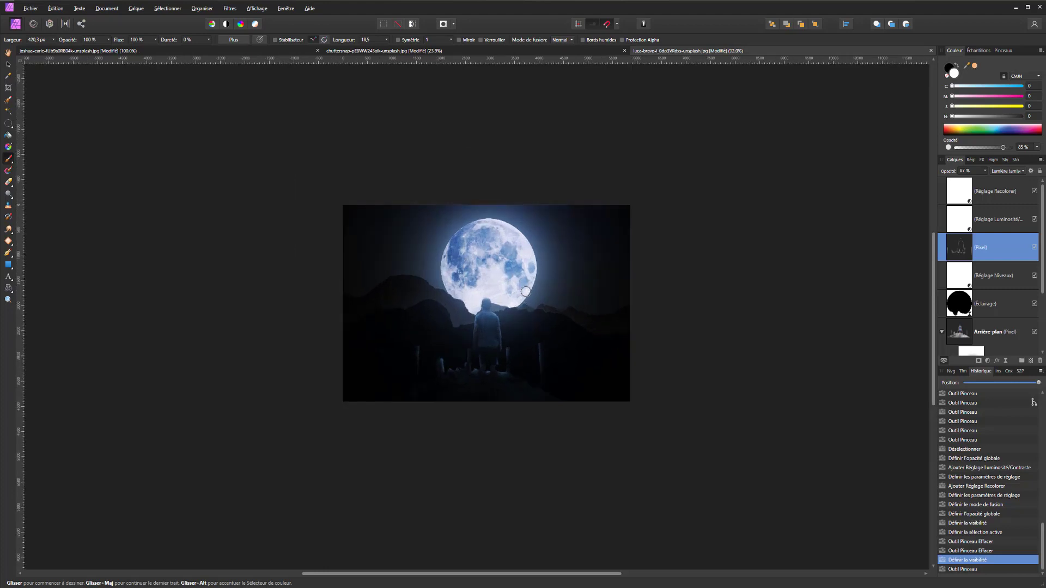